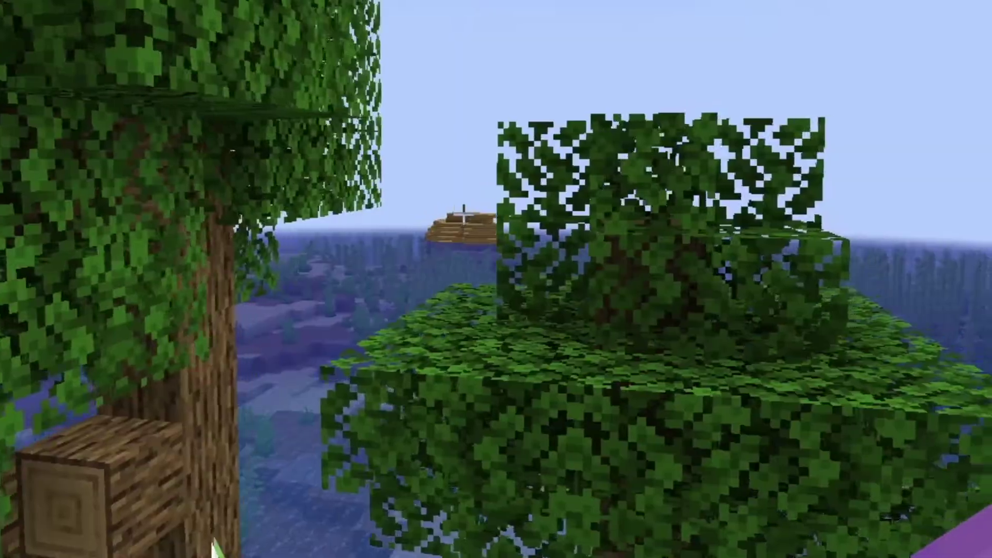
Ban the other player by name with /ban, replacing the suggested @a selector
left_click(496, 279)
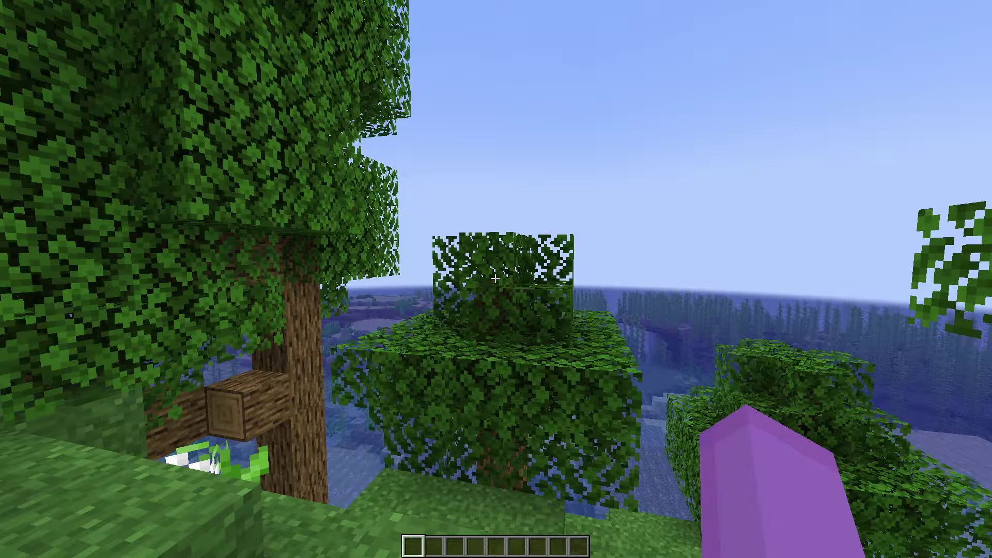
key("slash")
type("ban @a")
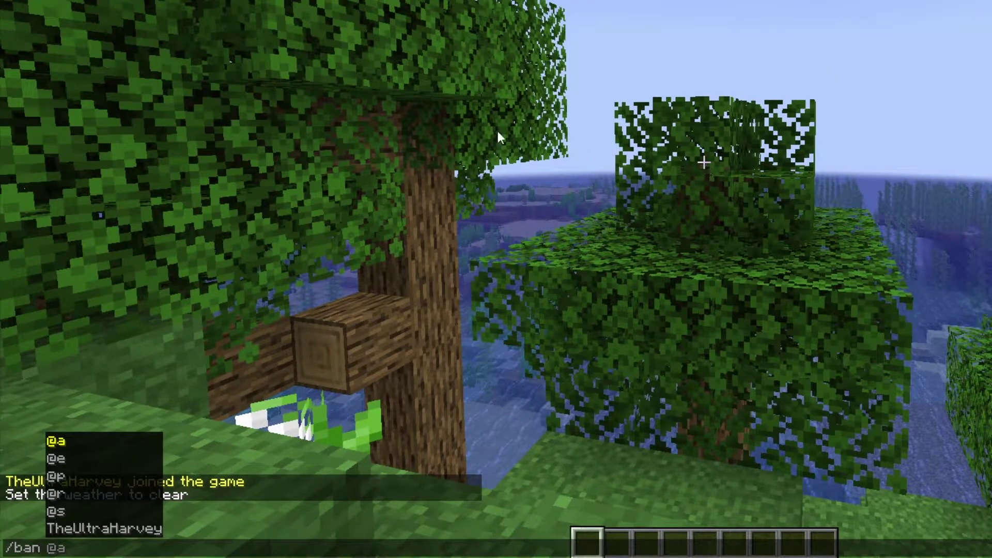
left_click(129, 526)
left_click(132, 512)
key("BackSpace")
key("BackSpace")
type("Notch")
key("Return")
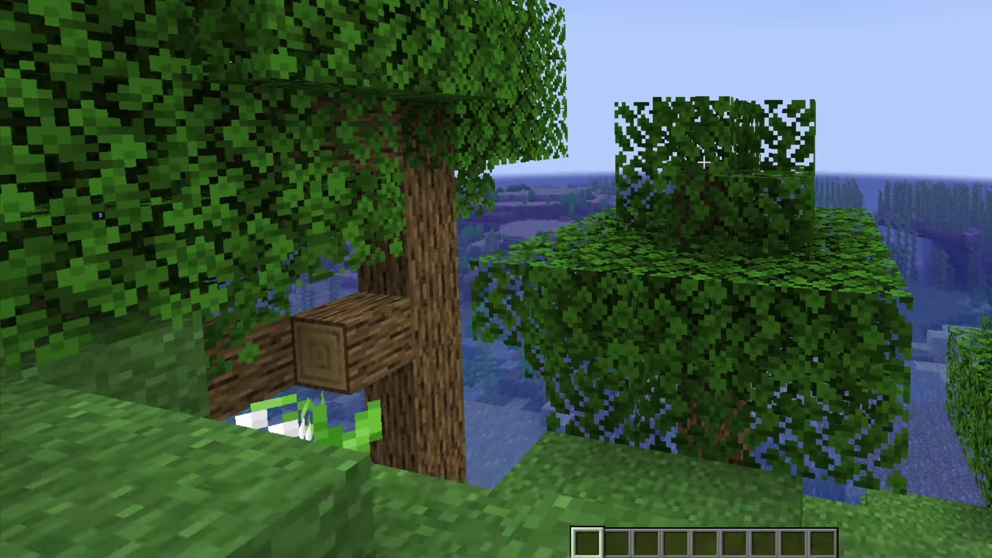
Repeat the ban with reason 'Ba' and see it refused as already banned
key("t")
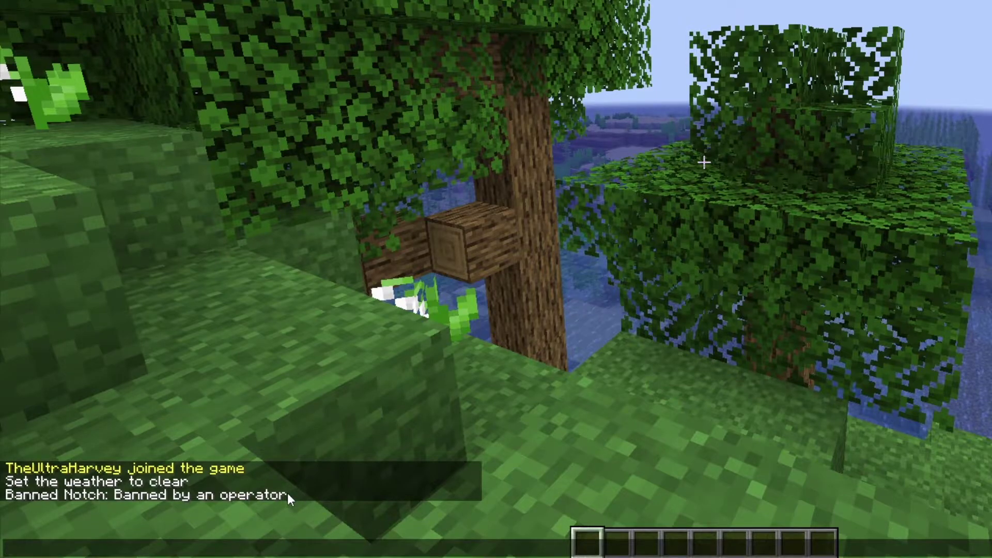
key("Up")
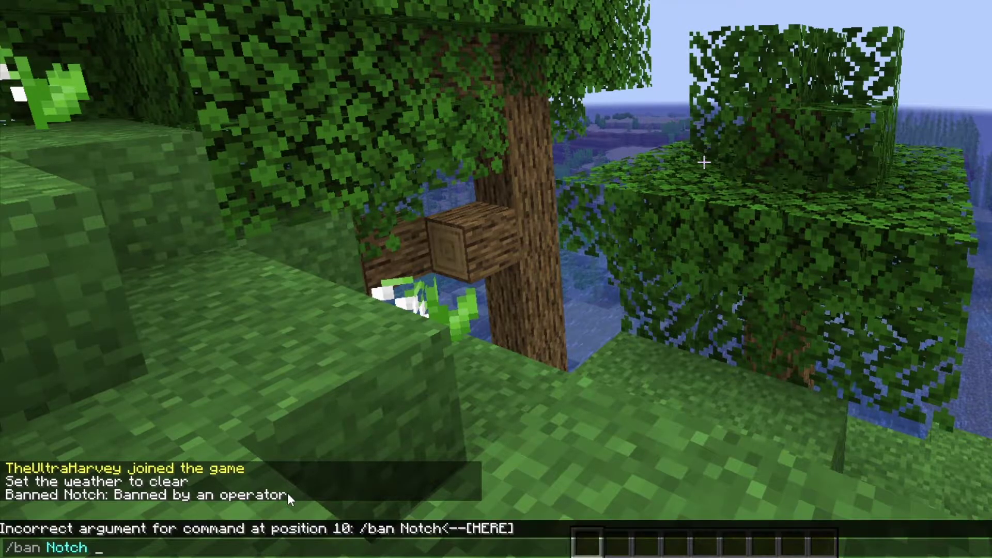
type("Ba")
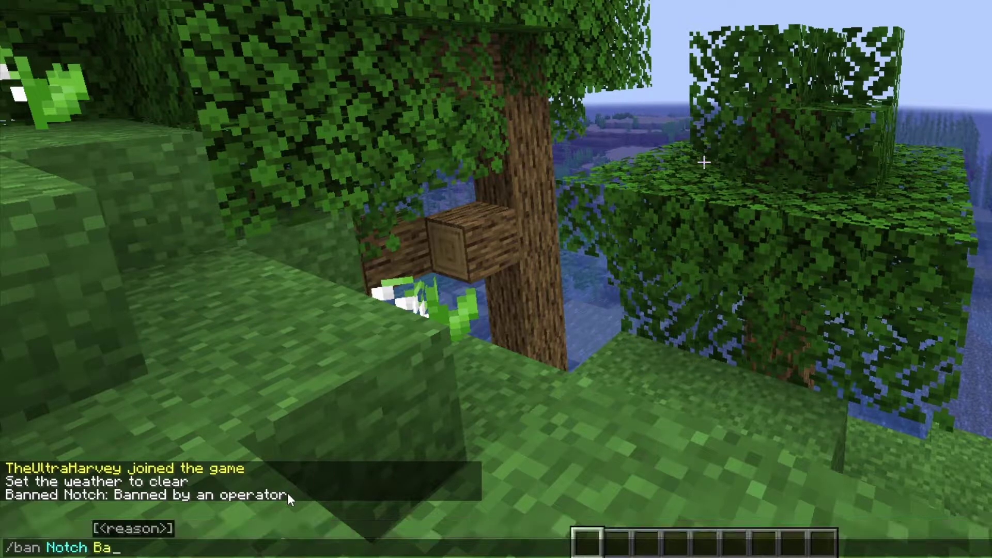
key("Return")
key("t")
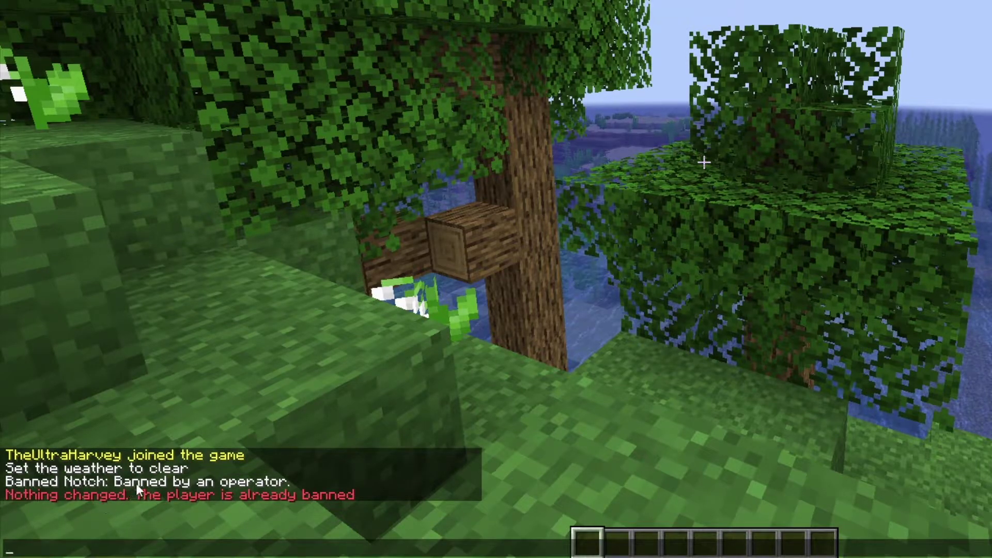
key("Escape")
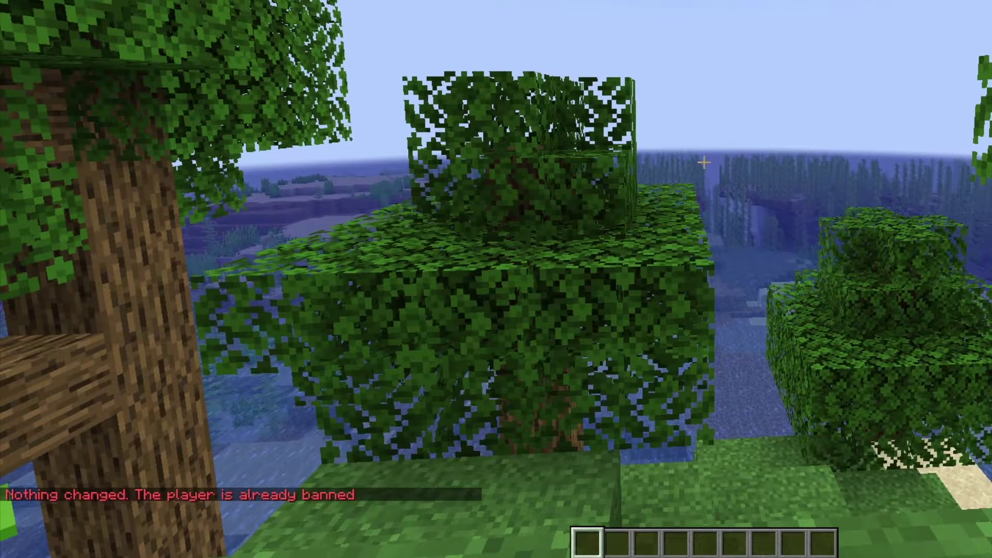
Run /ban-ip on the second player with reason 'B', getting an invalid IP or unknown player error
key("slash")
type("ban")
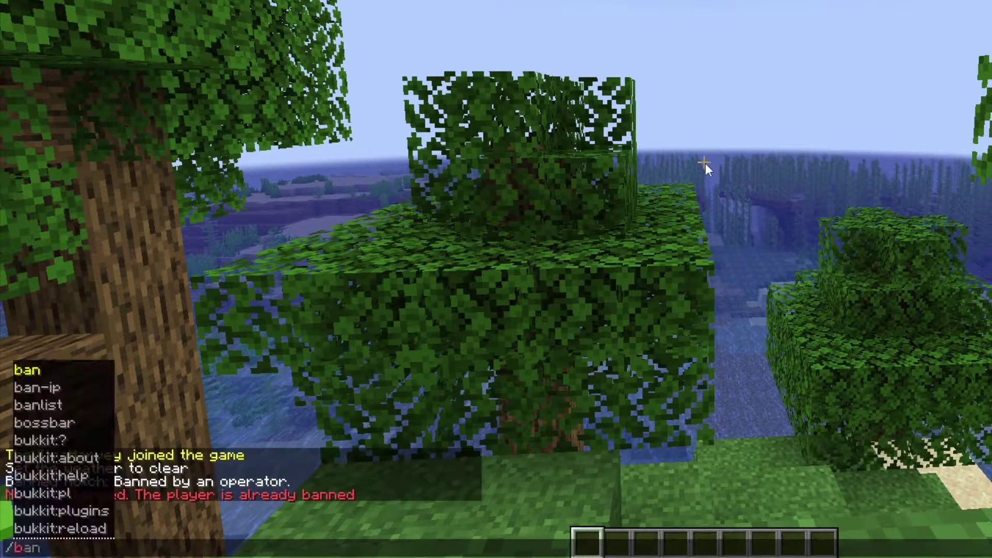
type("-ip J")
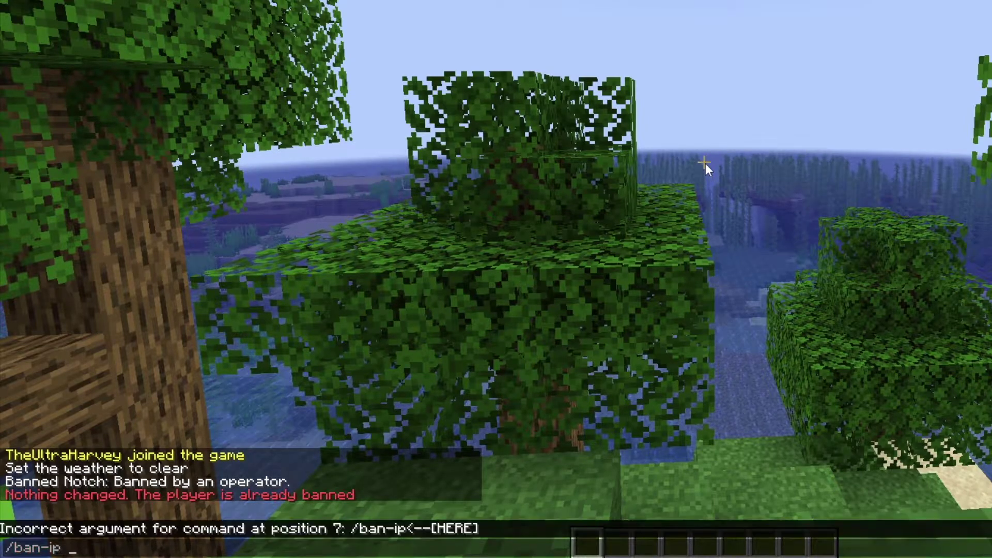
type("eb_")
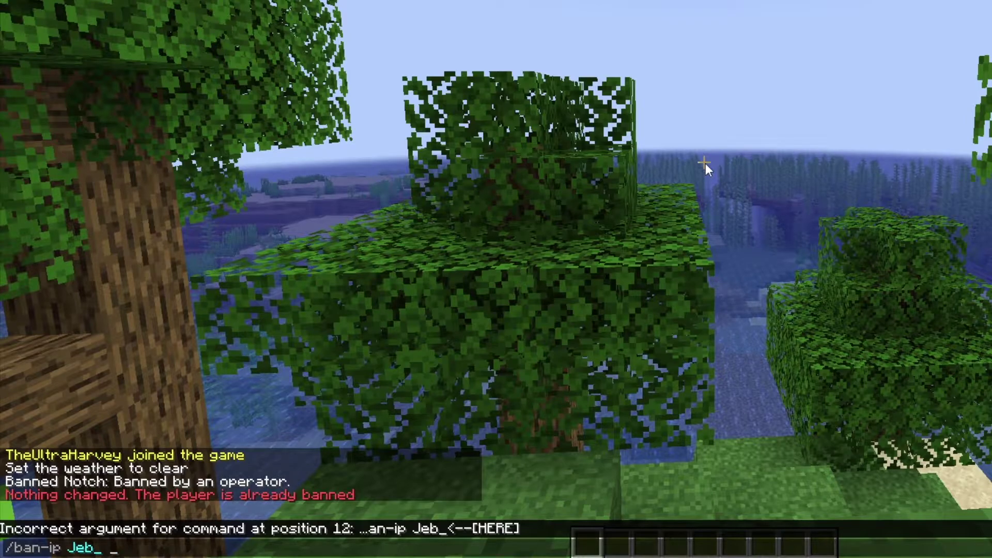
type("B")
key("Return")
key("t")
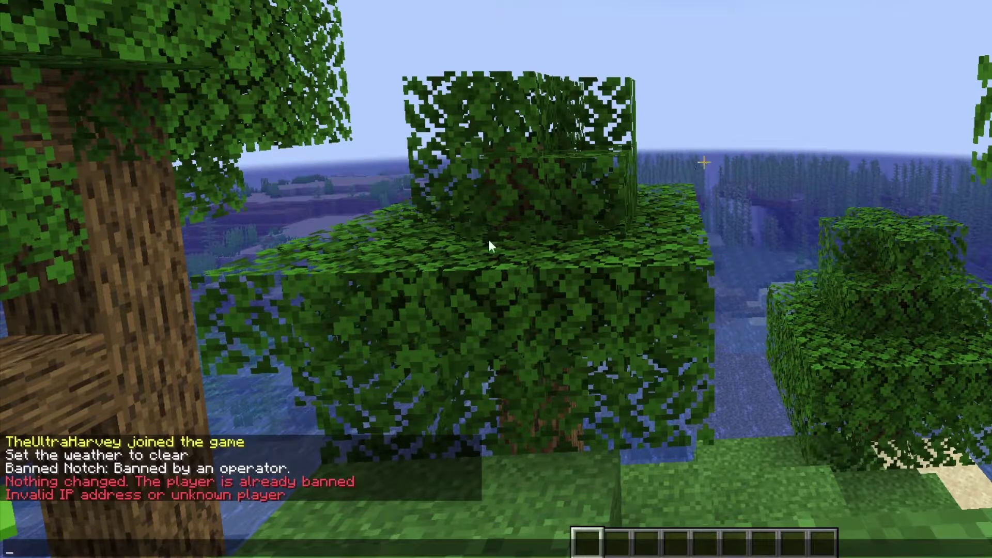
key("Escape")
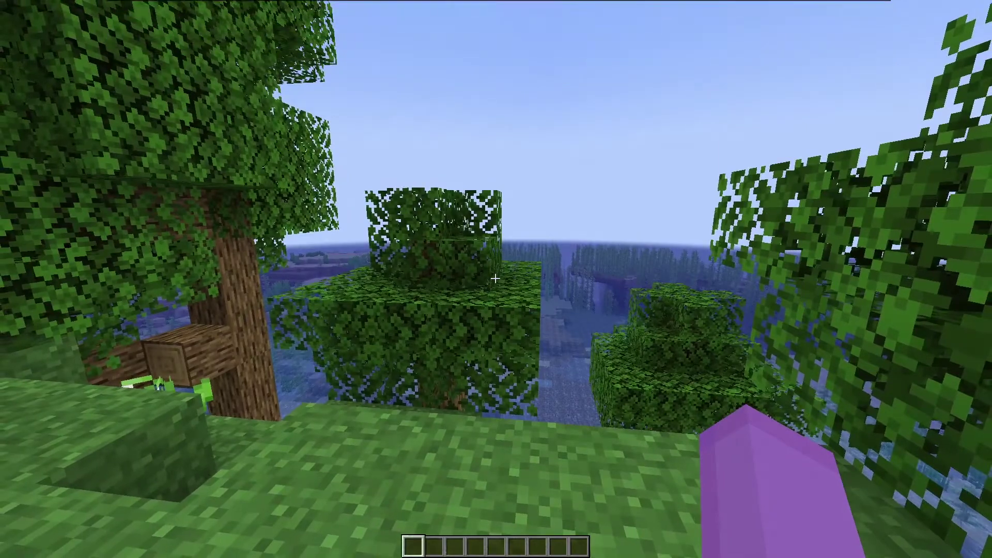
Unban the previously banned player with /pardon, then switch to third-person view
key("slash")
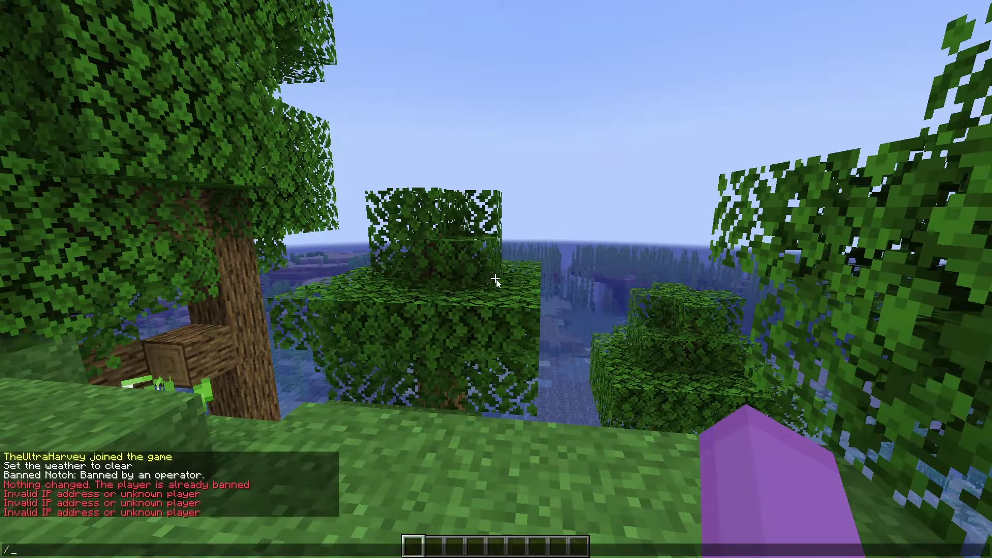
type("pardon-ip")
key("BackSpace")
key("BackSpace")
key("BackSpace")
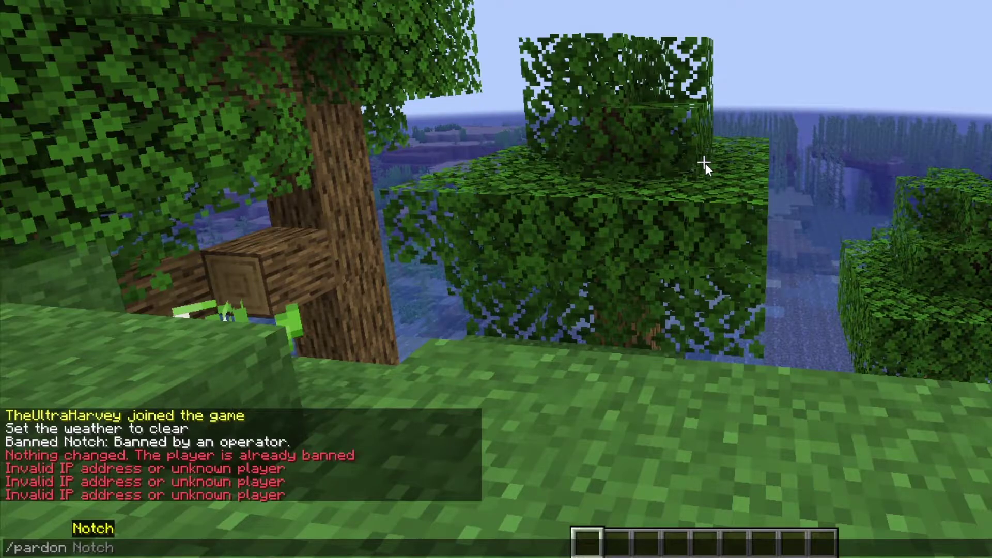
key("BackSpace")
type("-ip")
key("Return")
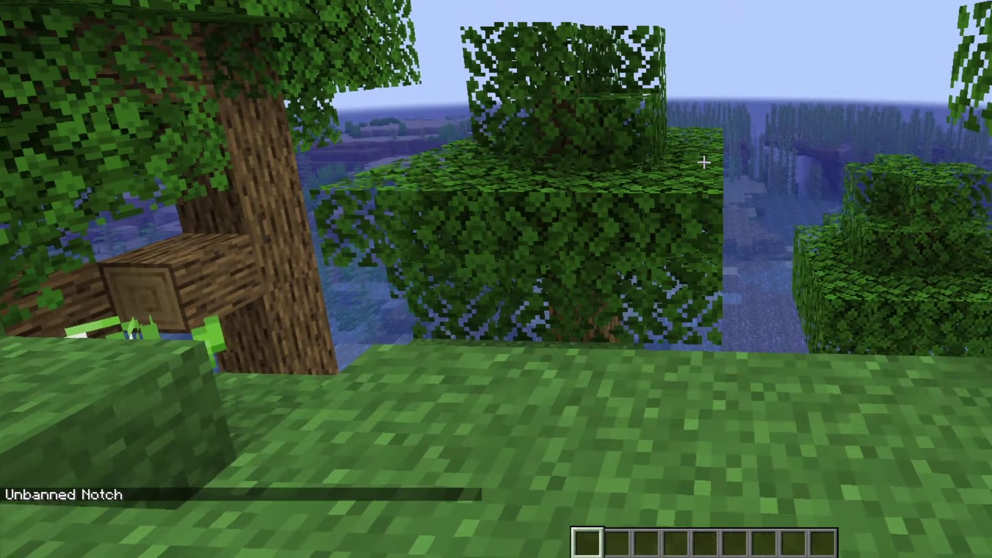
key("F5")
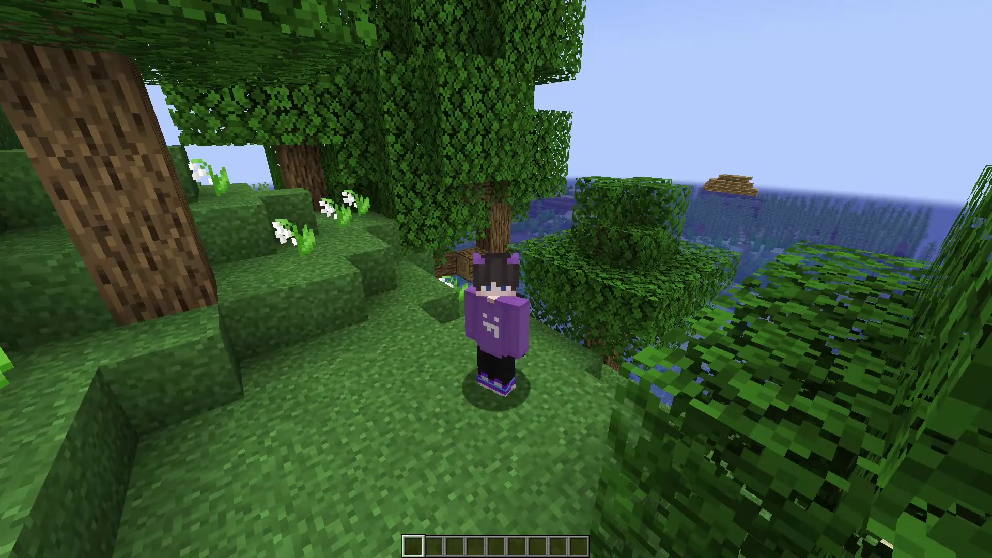
key("F5")
key("w")
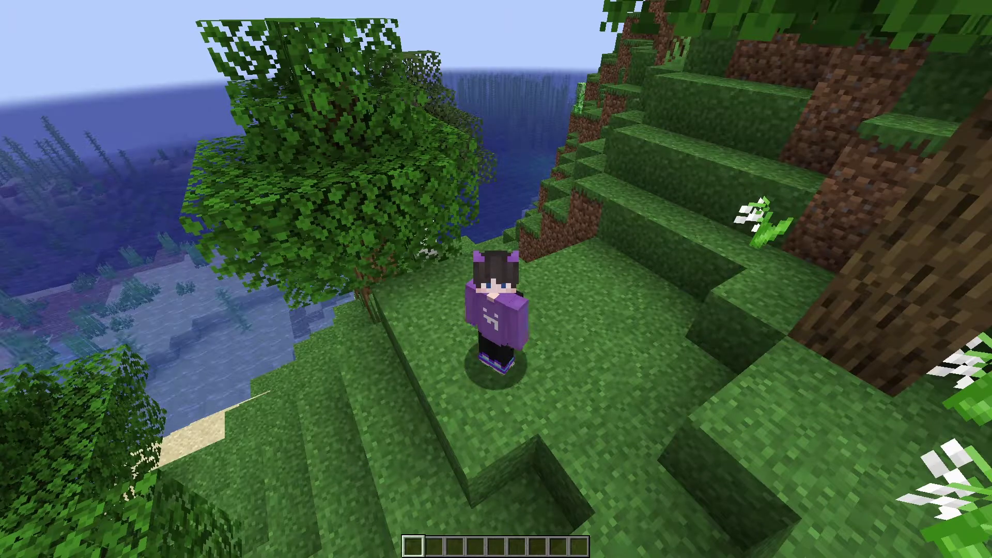
mouse_move(496, 279)
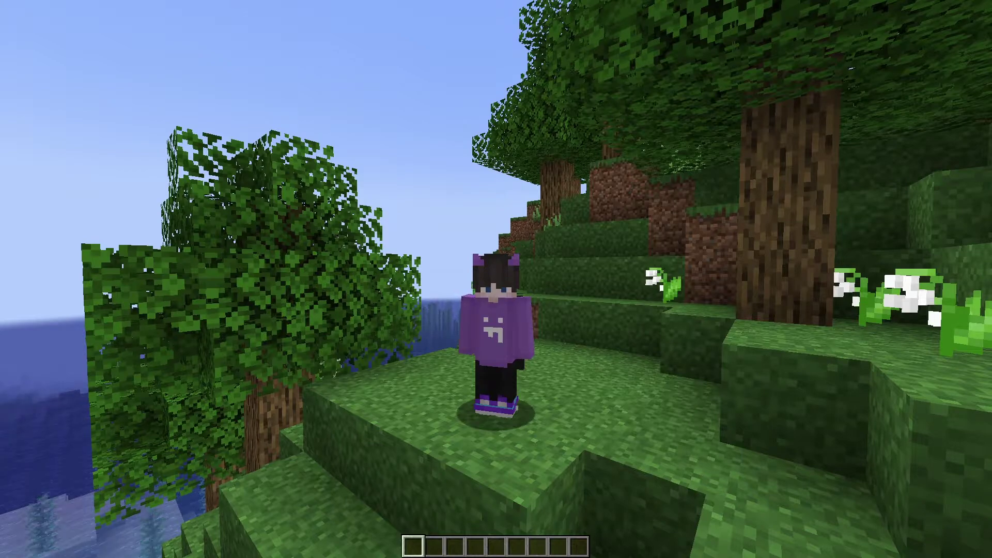
key("F5")
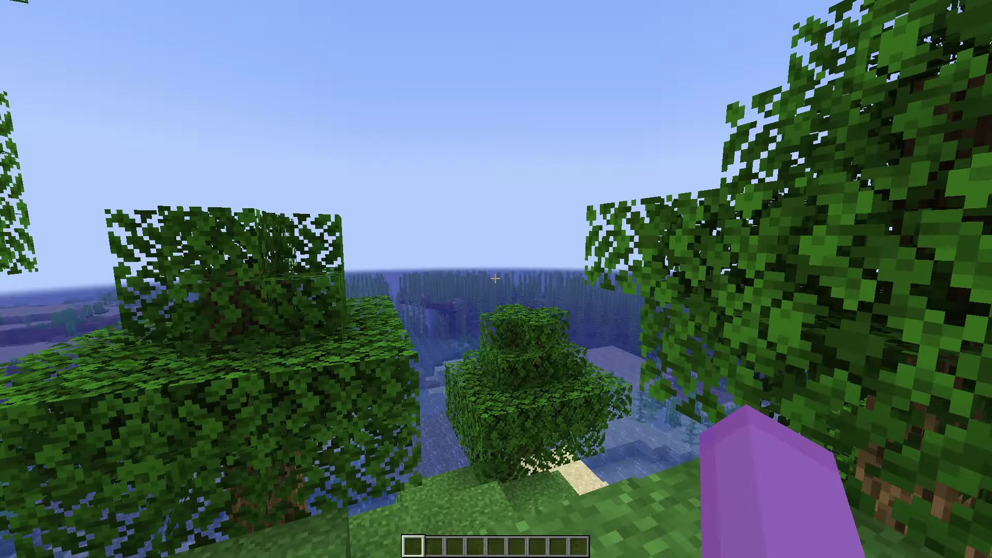
Browse pages 1, 2 and 3 of /help advancedban
key("slash")
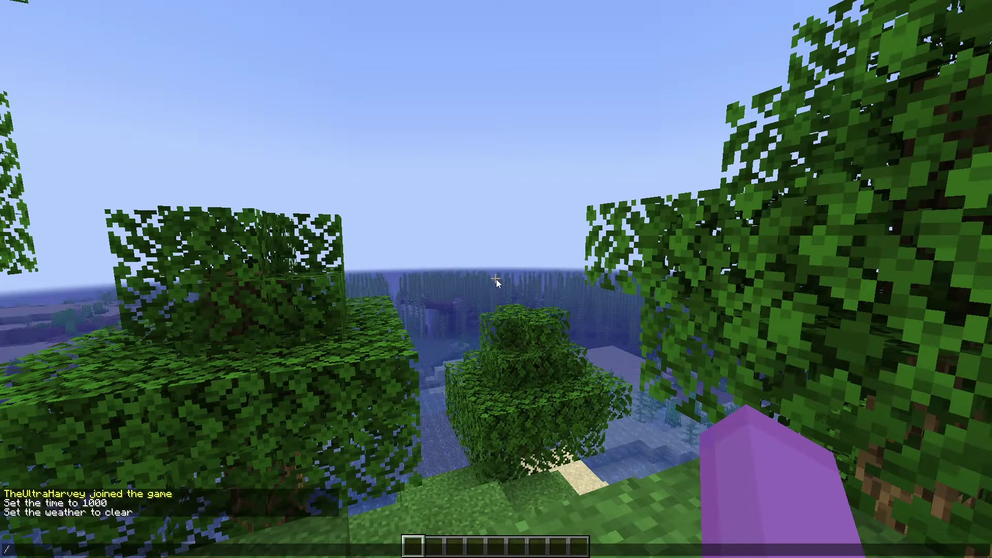
type("help adv")
key("Tab")
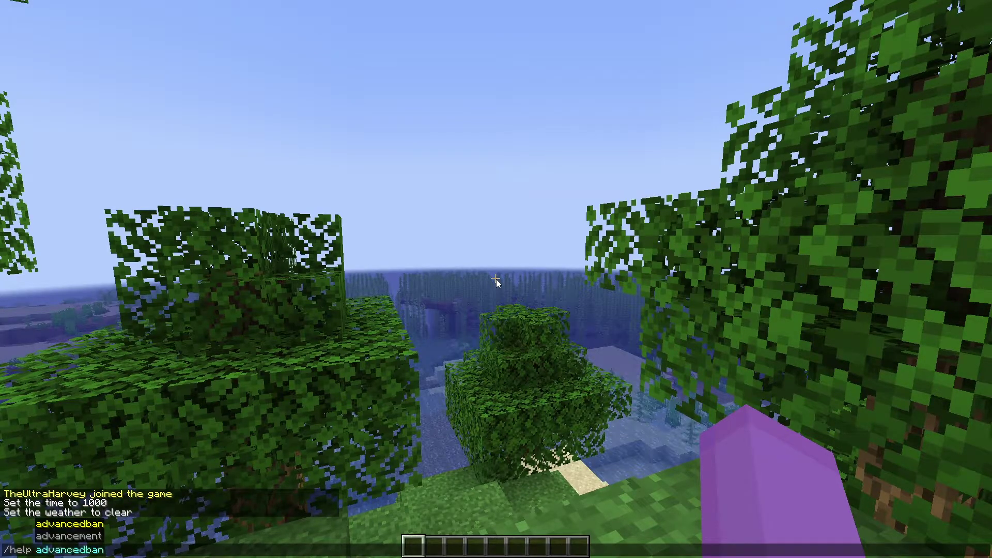
key("Return")
key("t")
key("Up")
type("2")
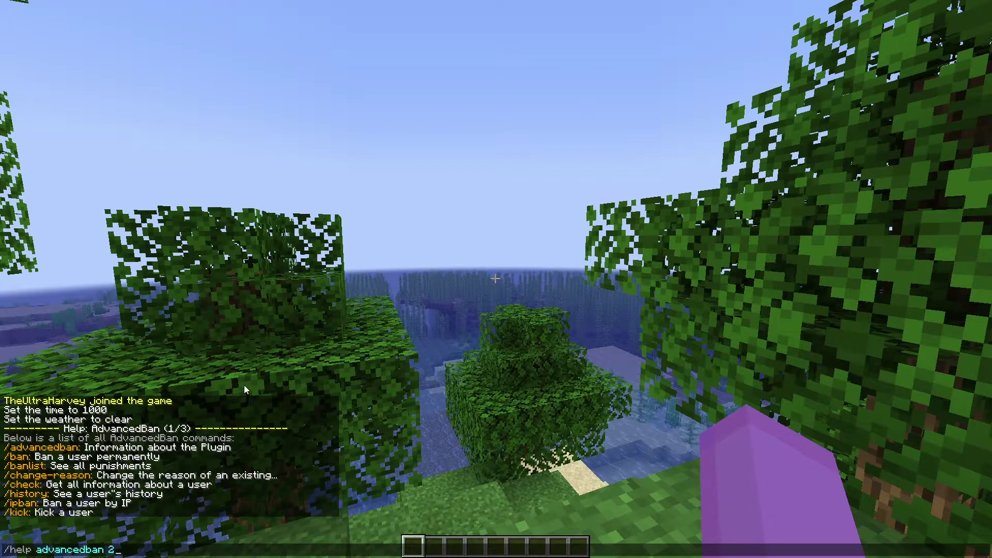
key("Return")
key("t")
key("Up")
key("BackSpace")
type("3")
key("Return")
Issue a silent /warn -s on the player and read the refusal that they cannot be warned
key("t")
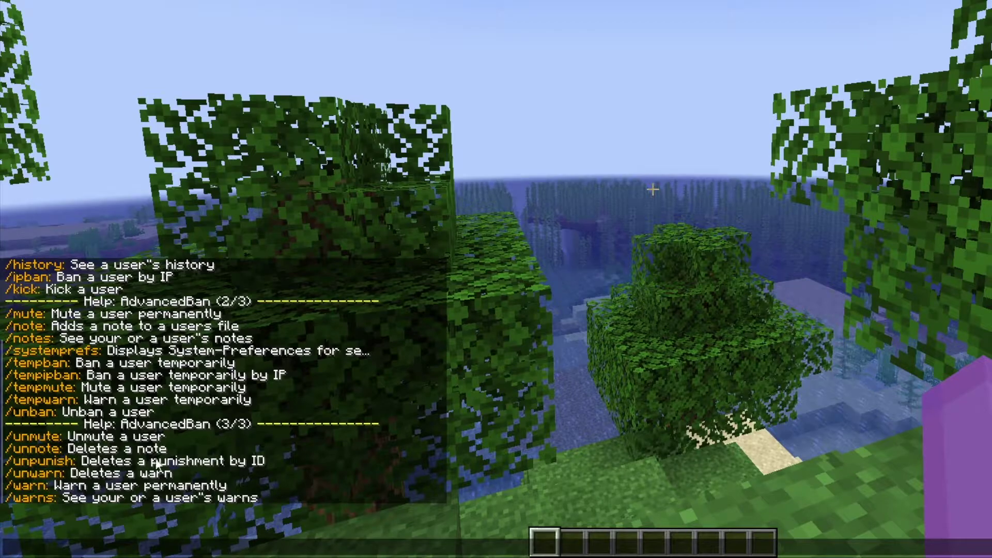
type("/warn th")
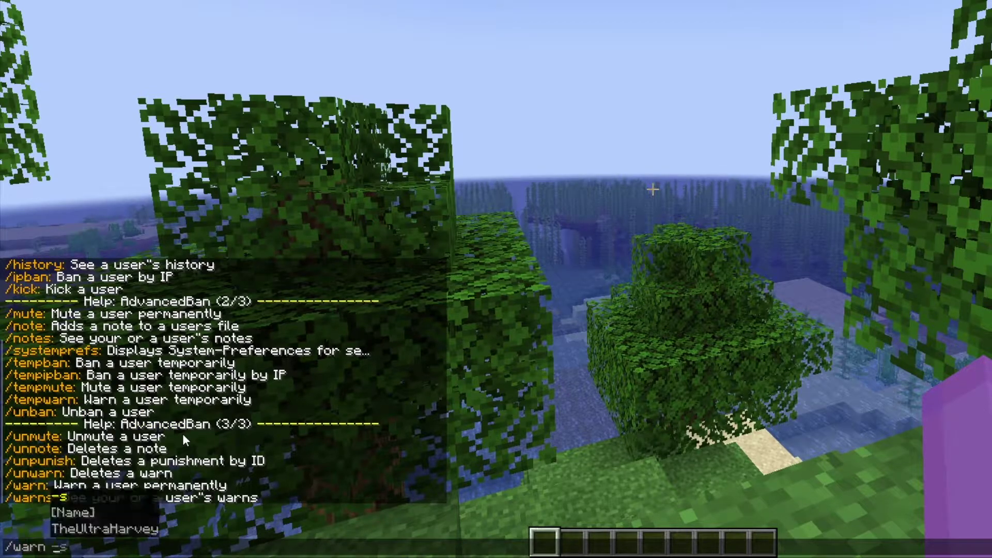
key("BackSpace")
key("BackSpace")
type("-s the")
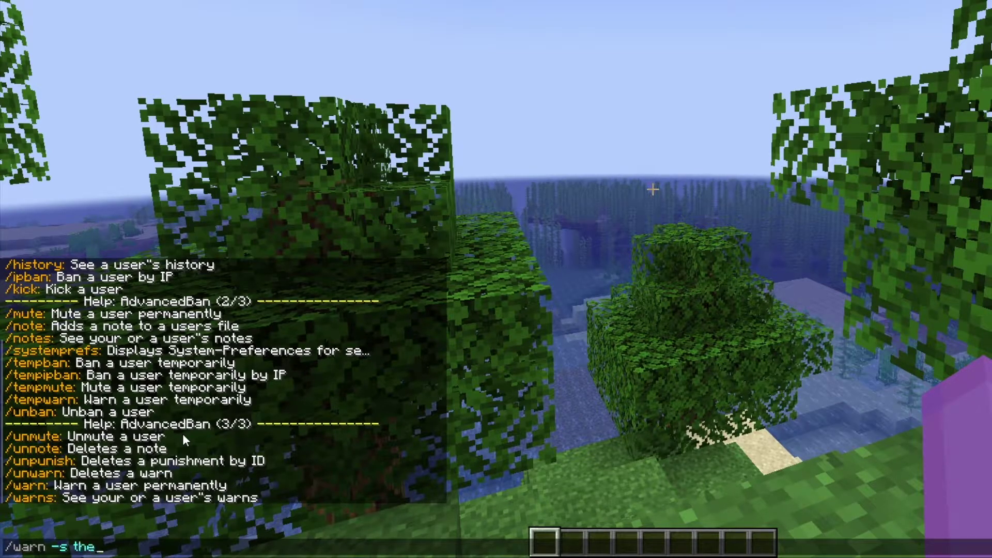
type("ultraharvey")
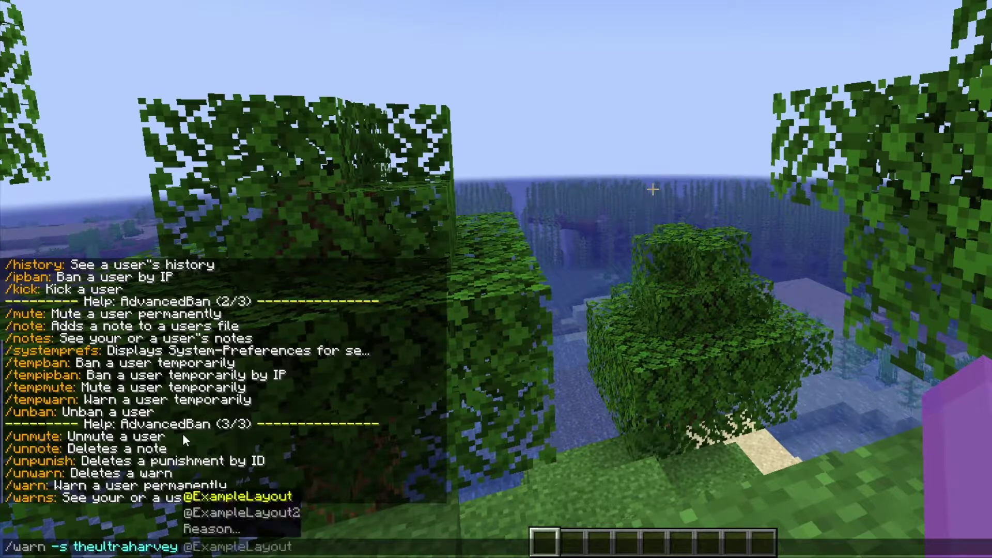
key("Return")
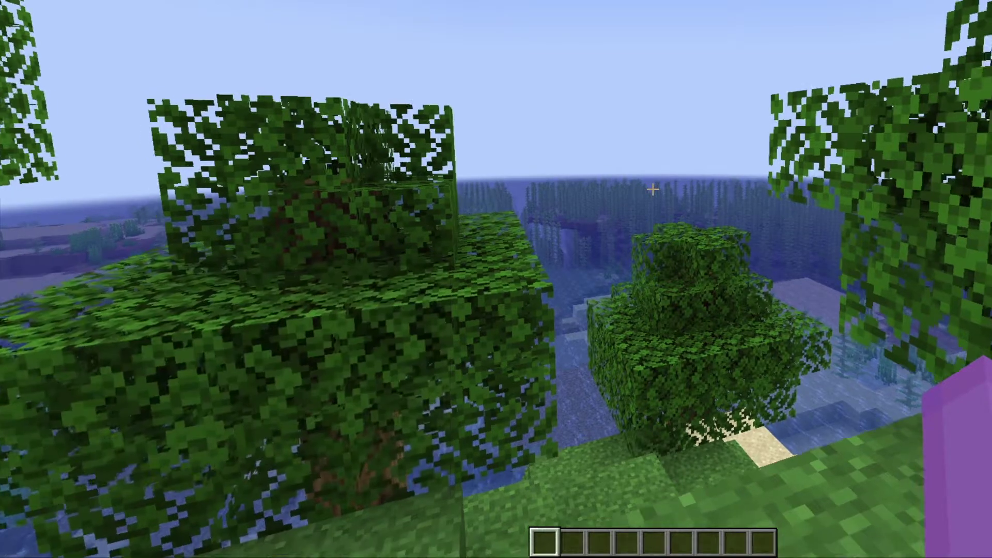
key("t")
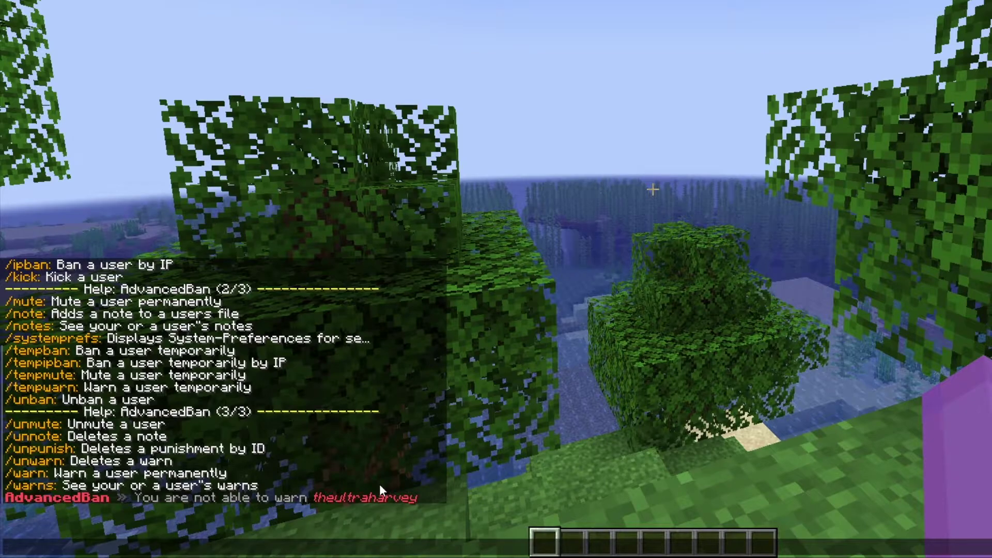
Run /ban on the player with reason 'Bad' and review the success message in chat
scroll(380, 487, "up", 1)
scroll(408, 361, "down", 1)
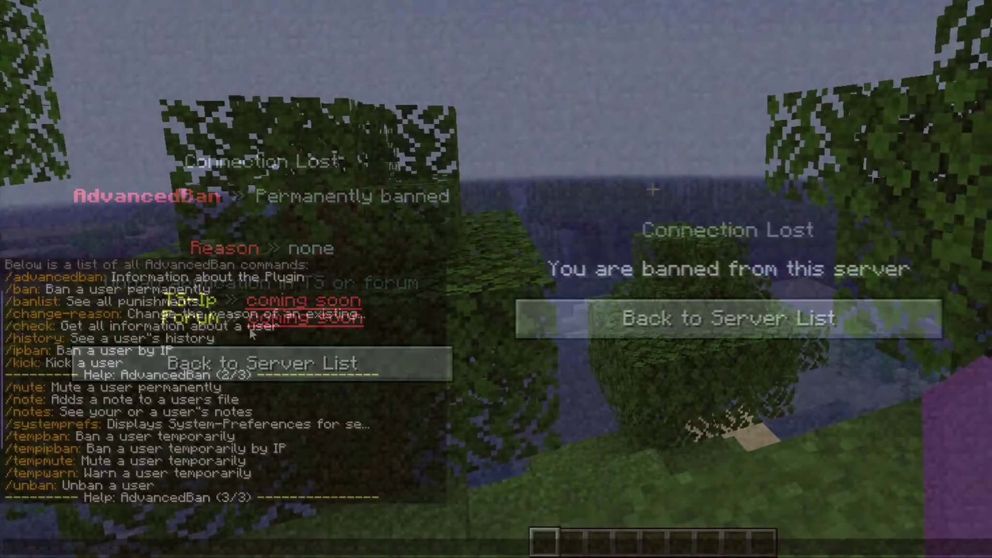
type("/ban")
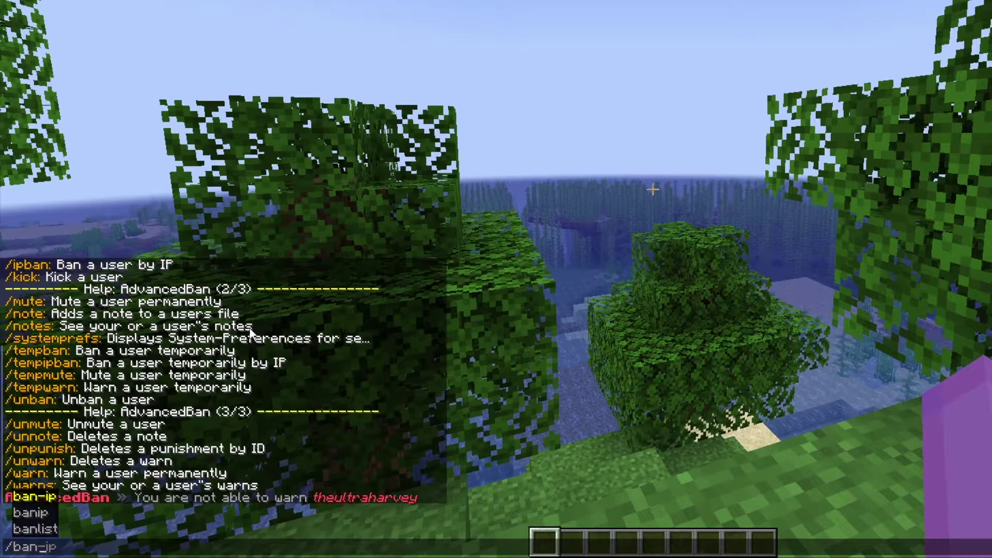
type(" Notch ")
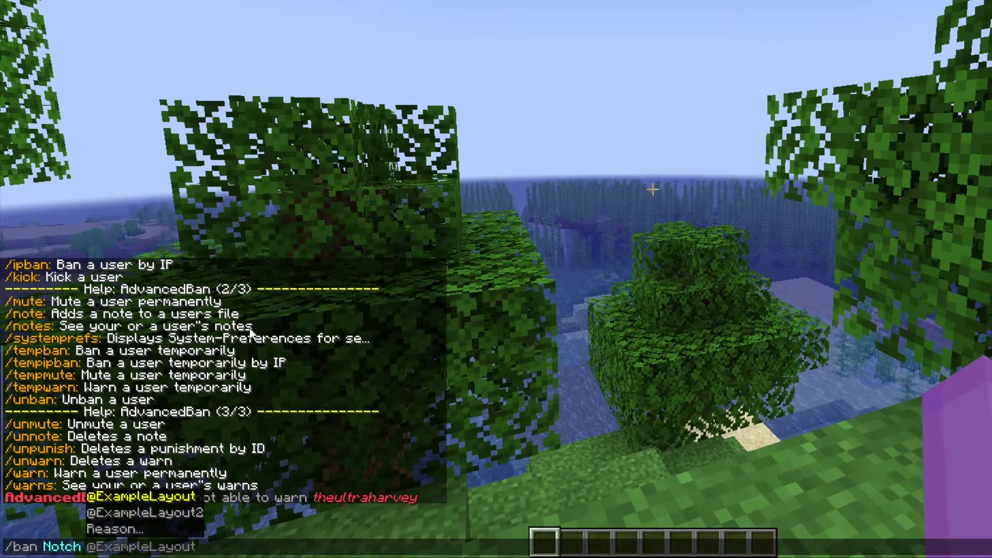
type("Bad")
key("Return")
key("t")
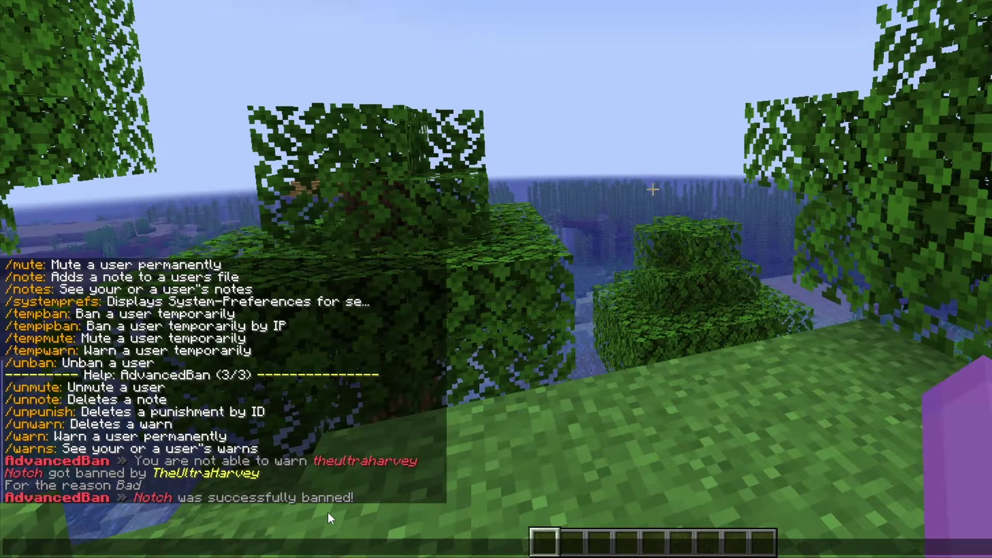
Lift the player's ban with /unban
type("/unban ")
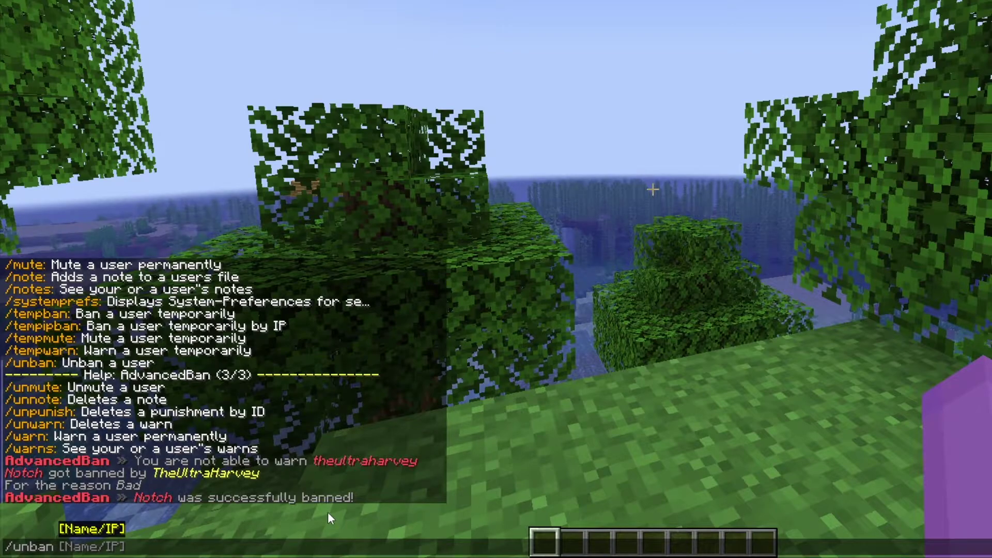
type("notch")
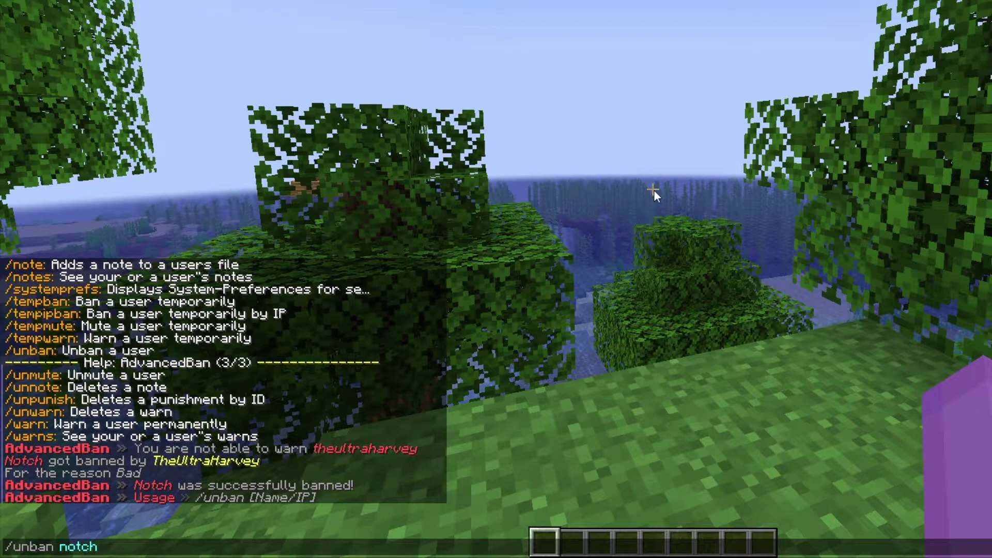
key("Return")
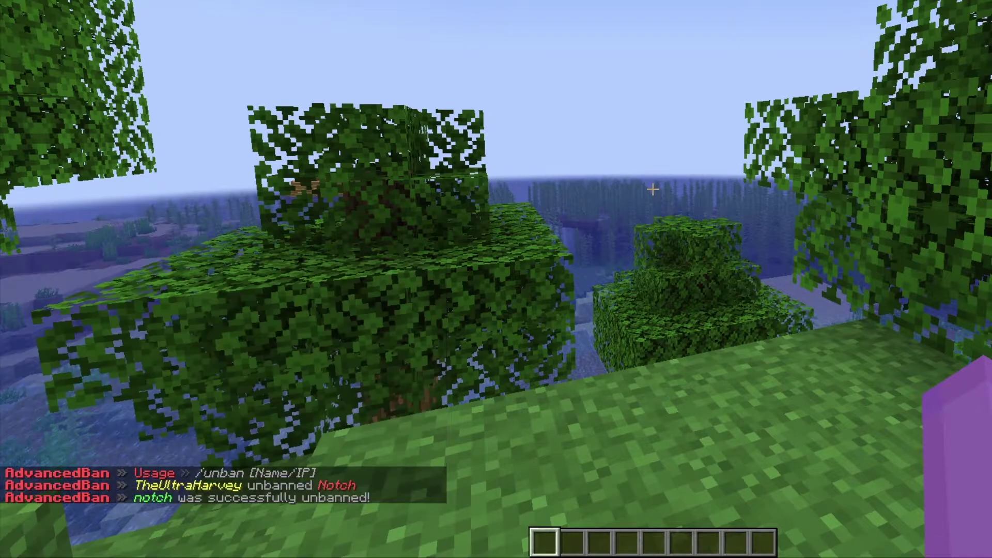
key("t")
key("Escape")
Attempt a silent /ipban -s with reason 'hi', refused because no IP is saved
key("slash")
type("ipban ")
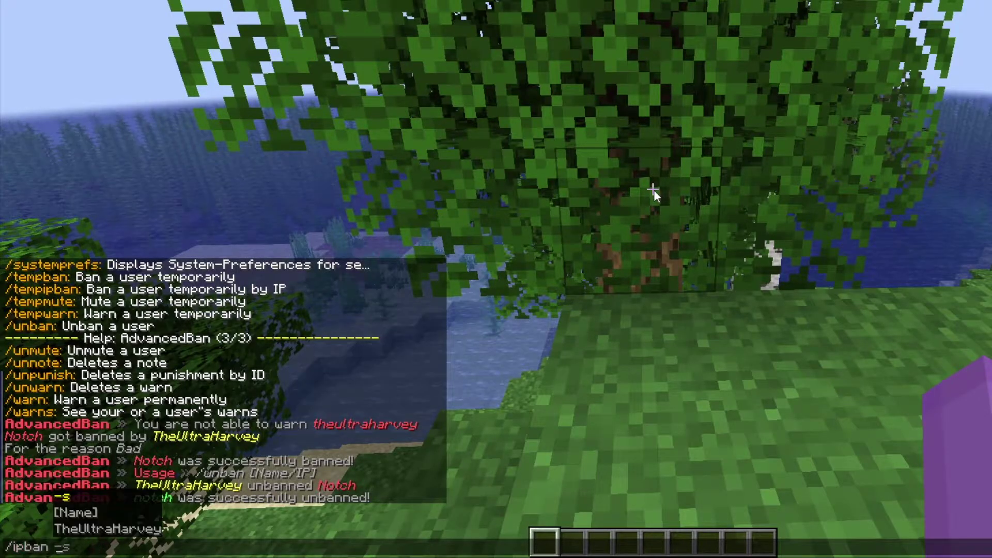
type("-s Notch")
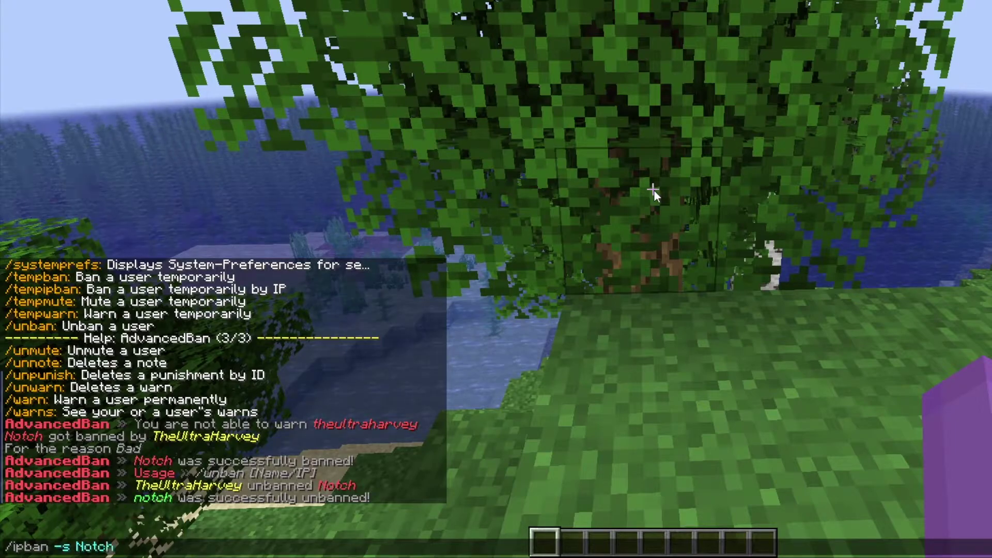
type(" hi")
key("Return")
key("t")
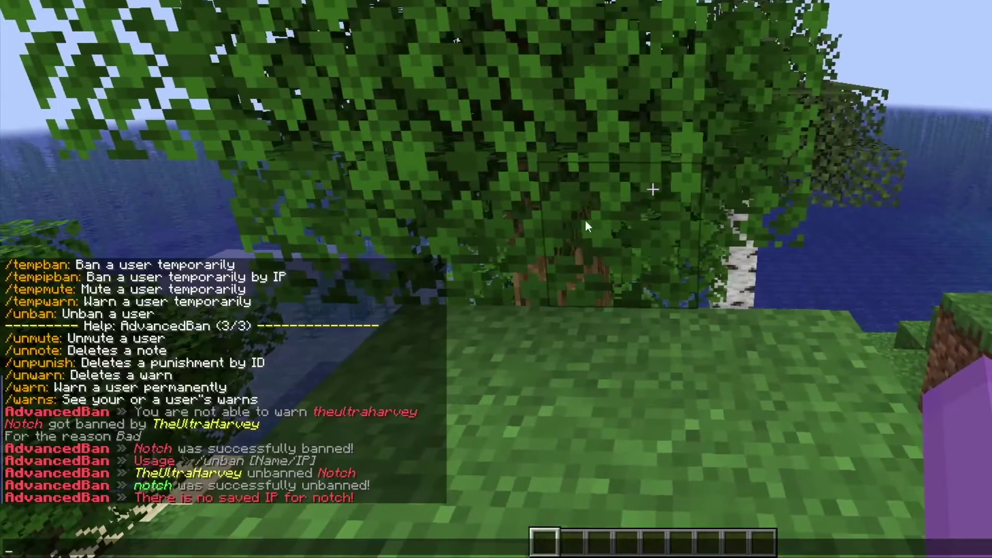
key("Escape")
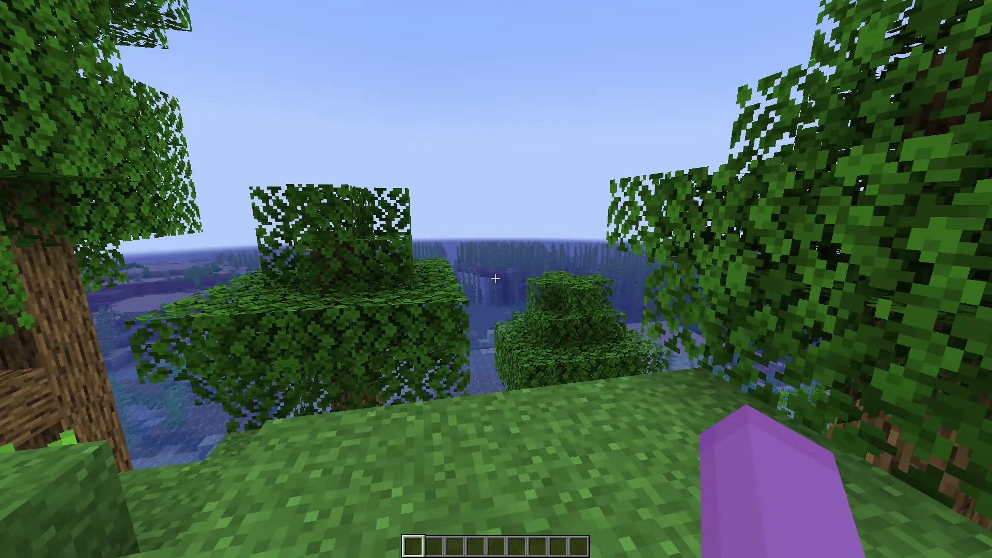
Run /mute -s on the player with 'bad 2' and read AdvancedBan's refusal
type("/mute -s")
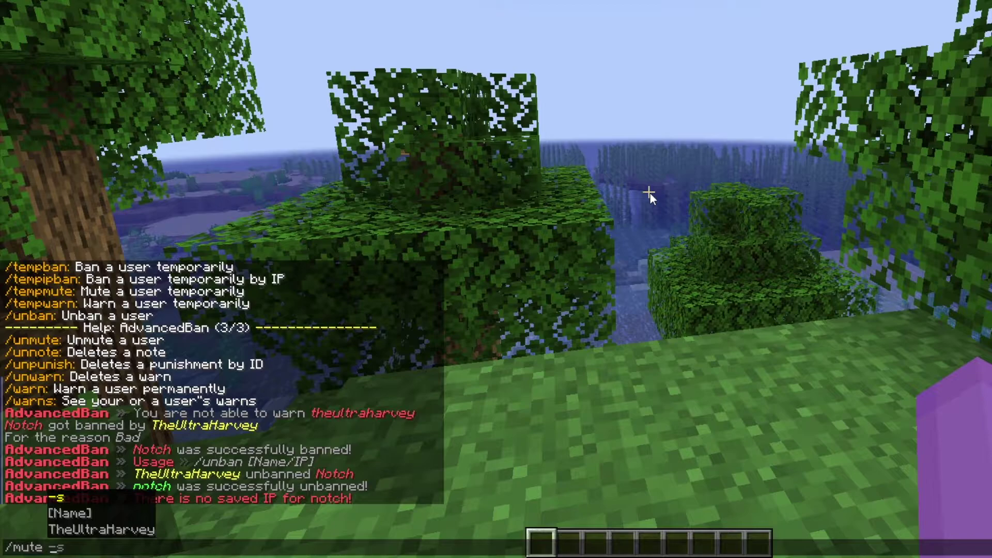
type(" theultraharvey ")
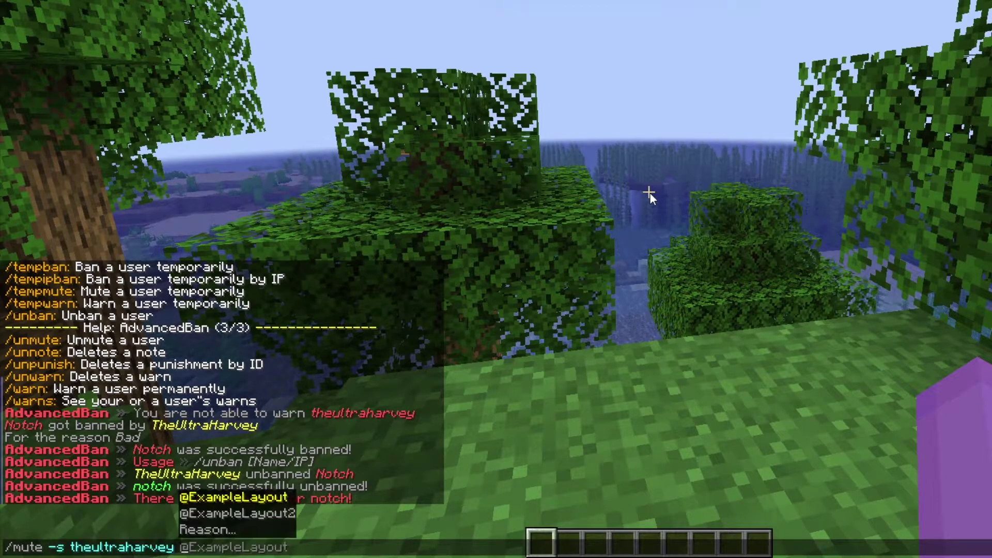
type("bad 2")
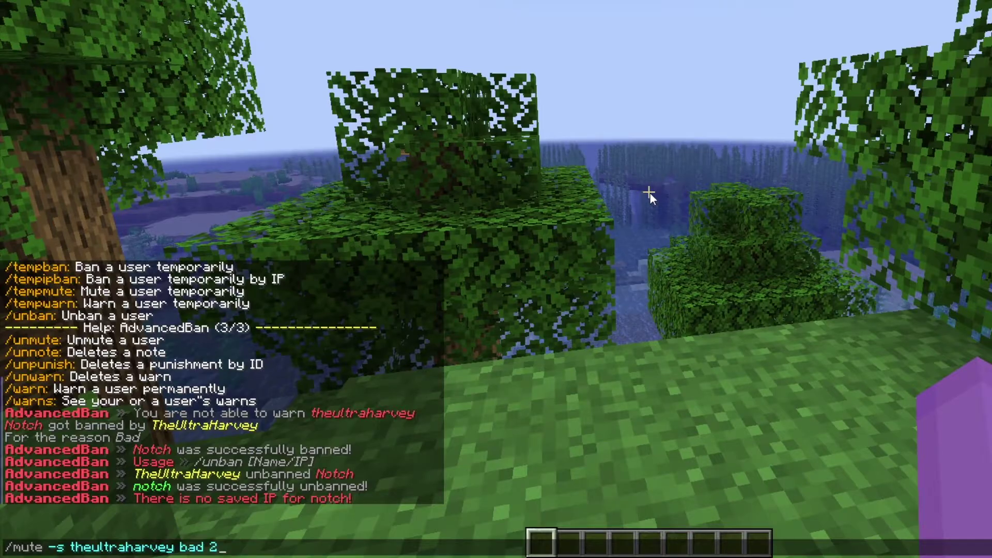
key("Return")
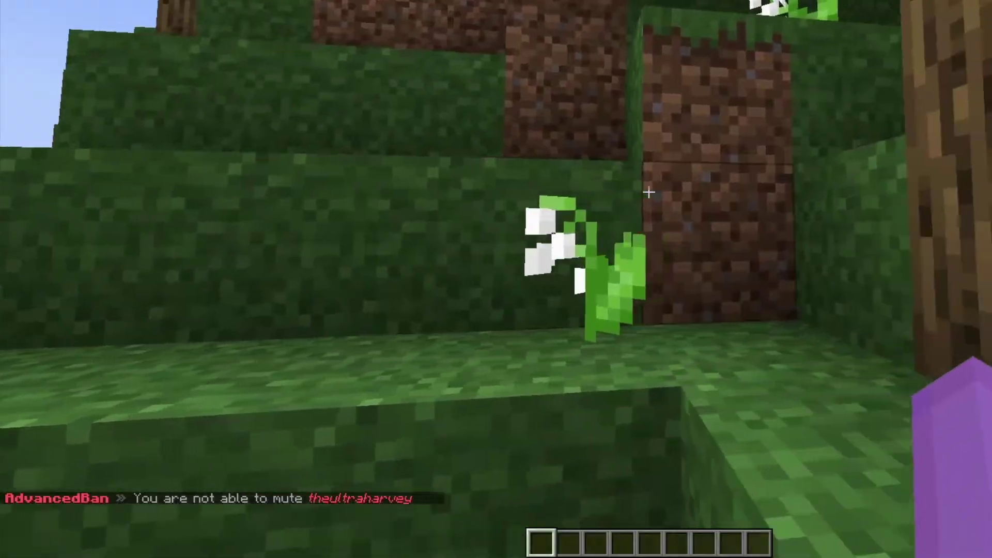
key("t")
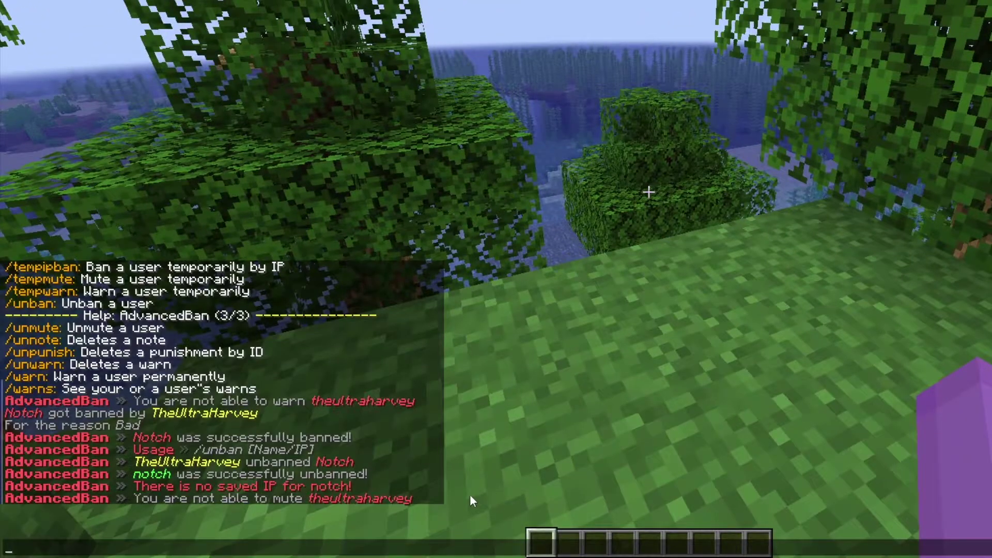
key("Escape")
key("w")
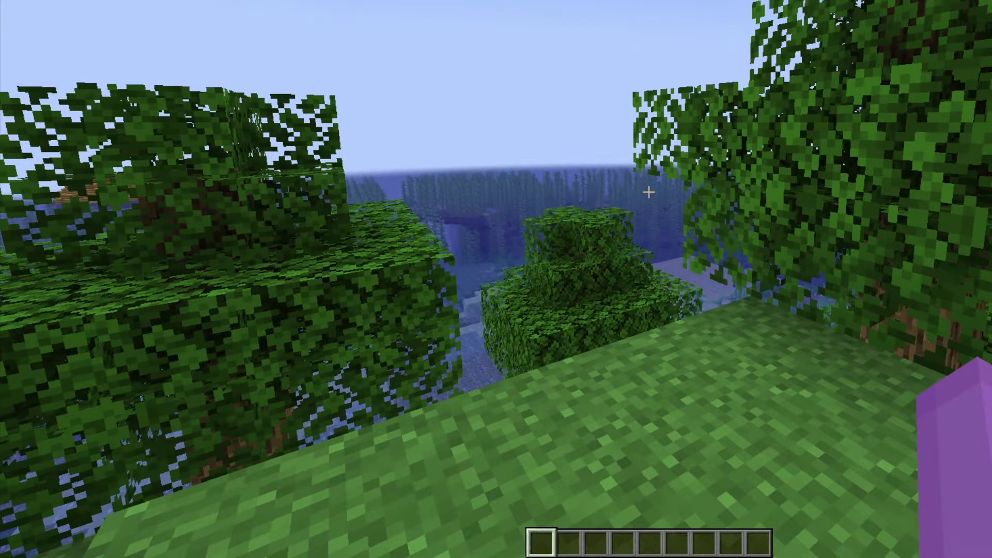
Tempban the player for 2w with reason 'Badf' and check the 14-day ban in chat history
key("slash")
type("temp")
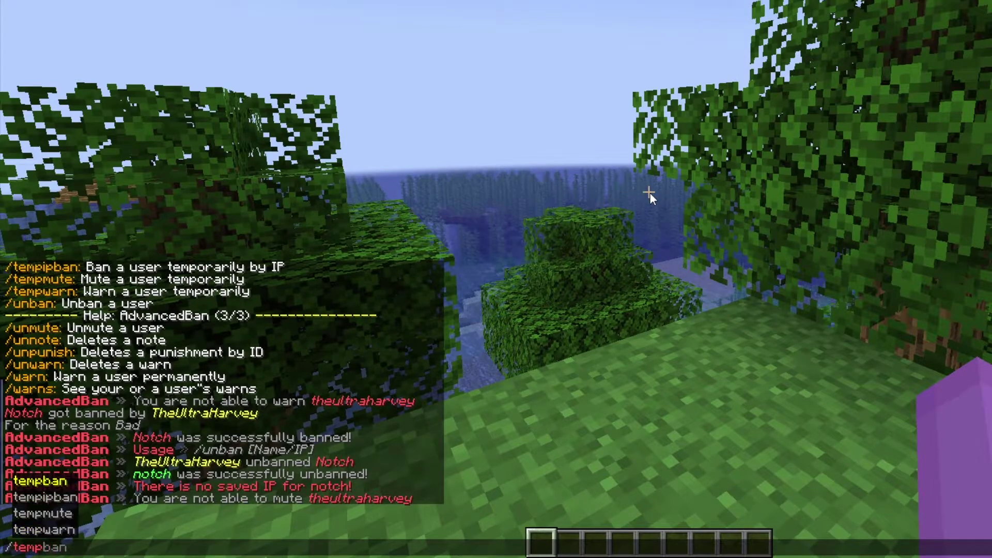
key("Tab")
type("notch 2w")
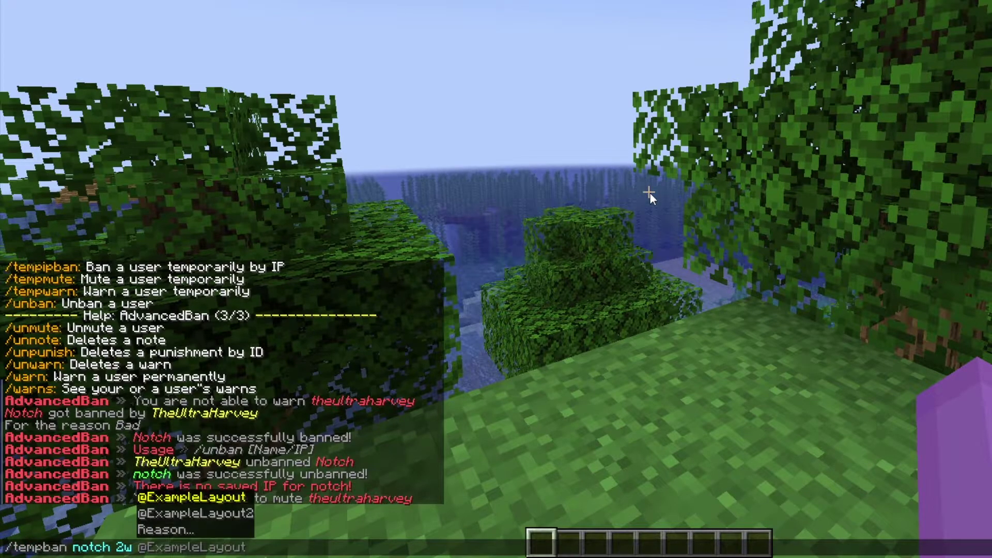
type(" Badf")
key("Return")
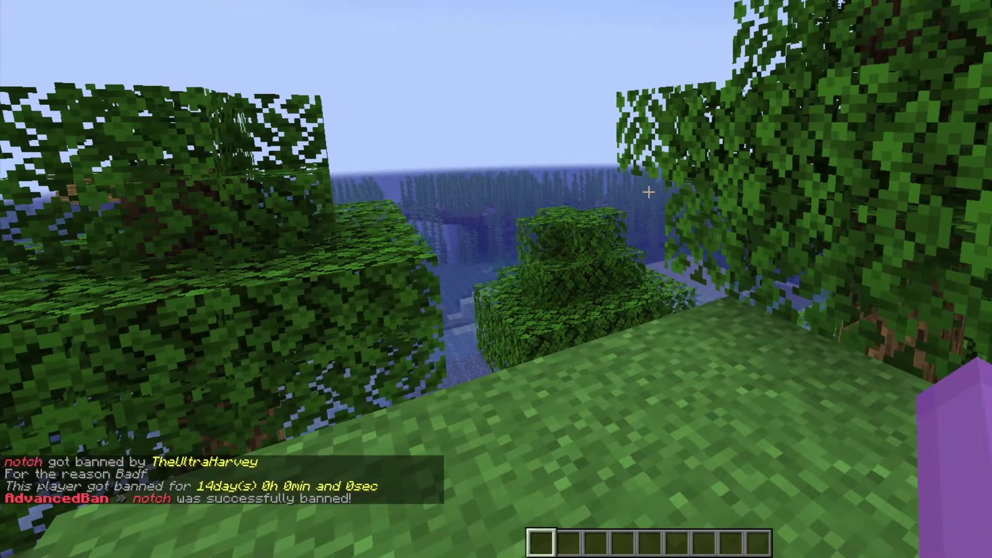
key("t")
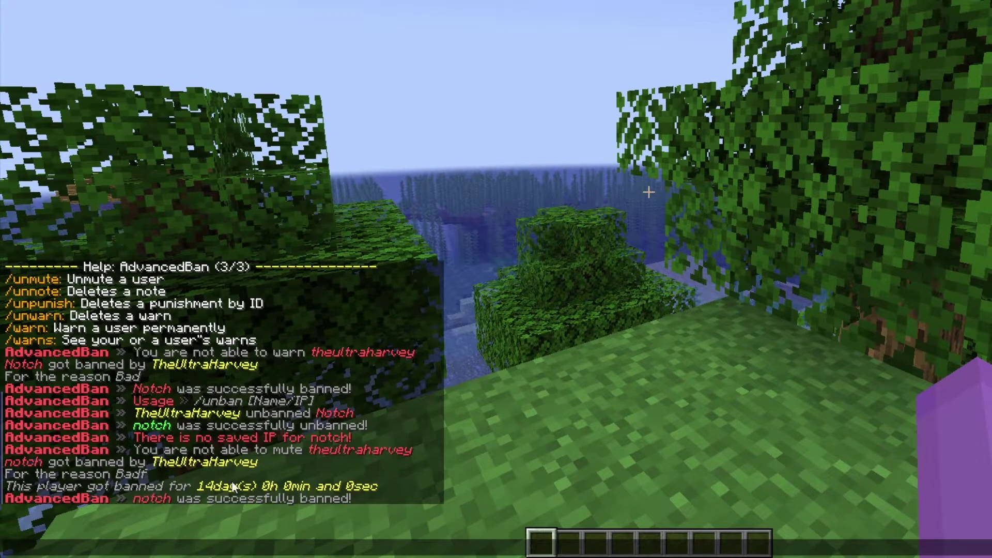
key("Escape")
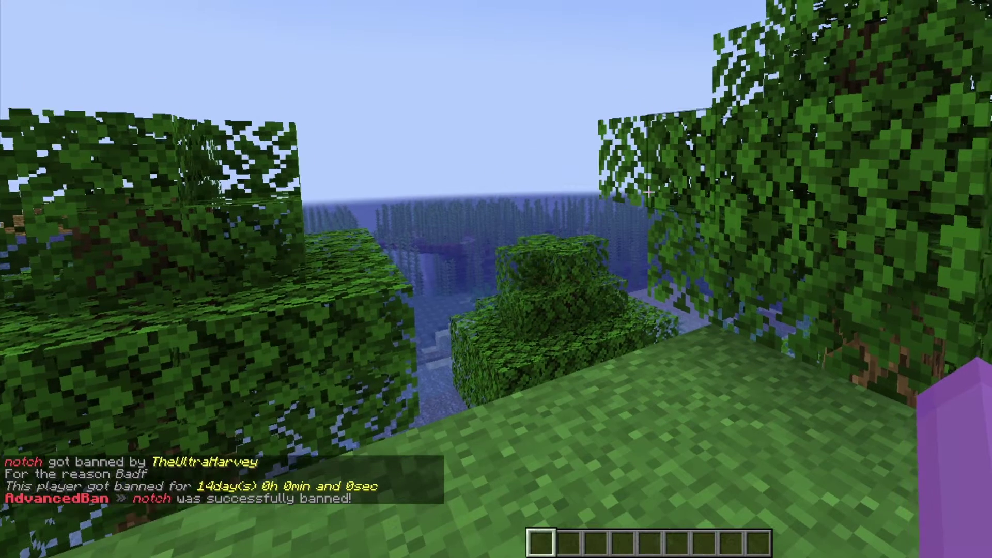
key("t")
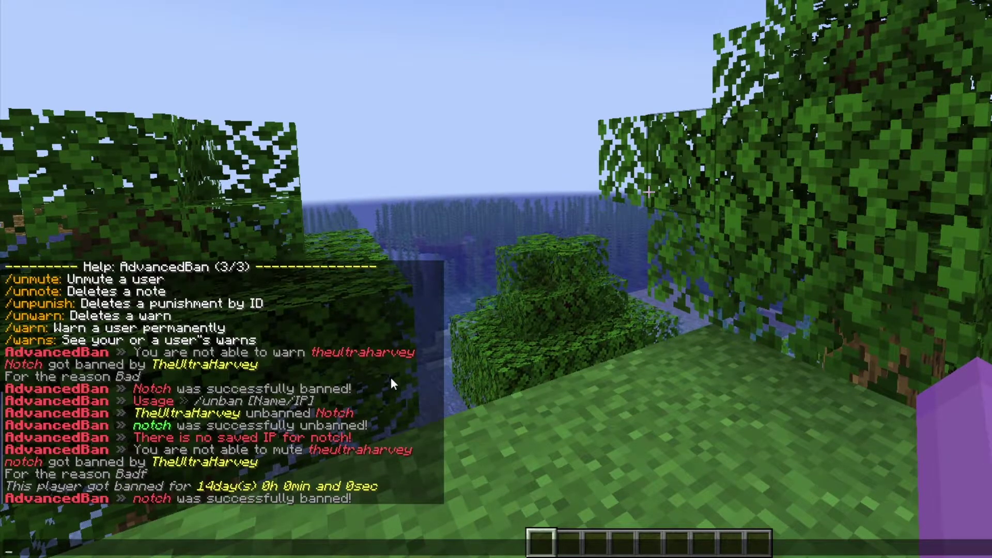
scroll(391, 378, "up", 2)
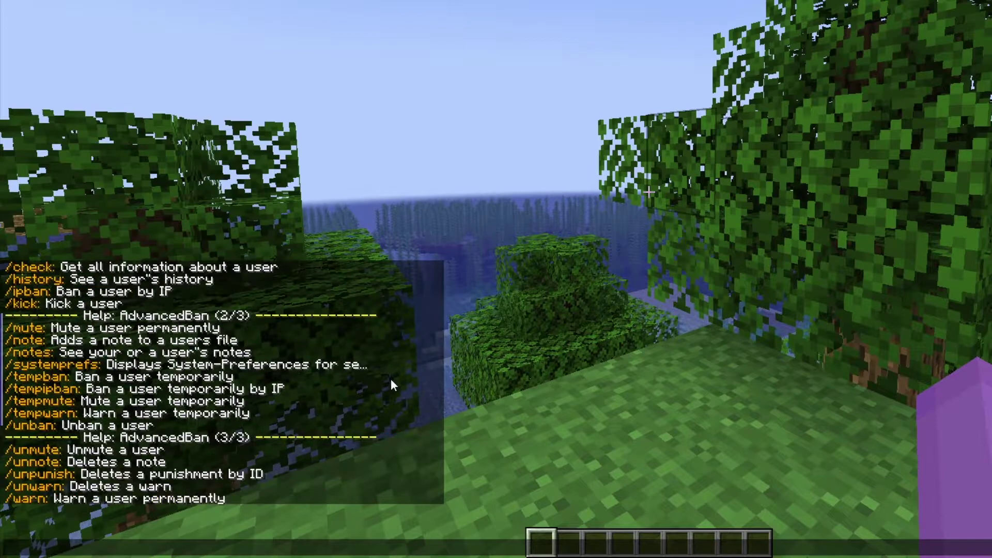
scroll(391, 379, "down", 2)
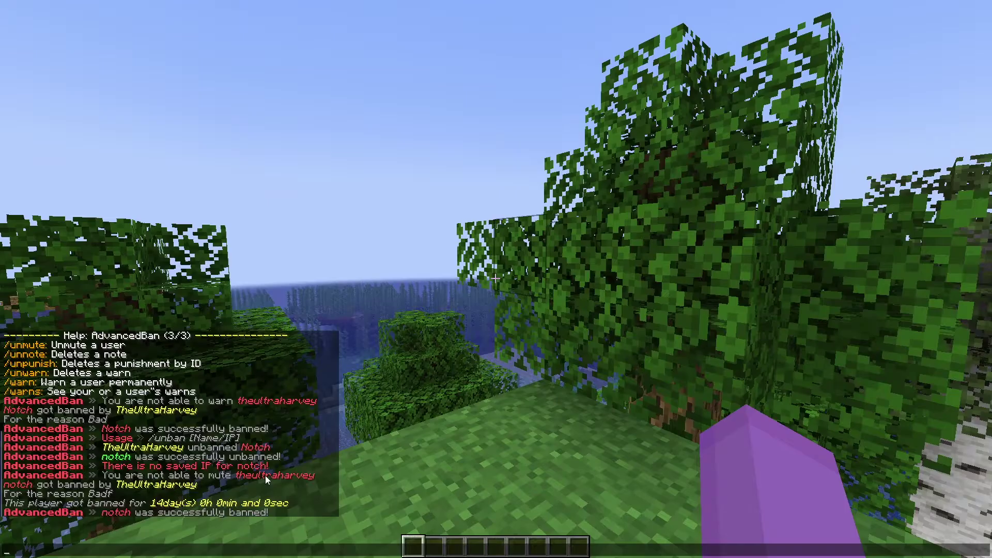
Dismiss the chat screen with Esc to get back to gameplay
key("Escape")
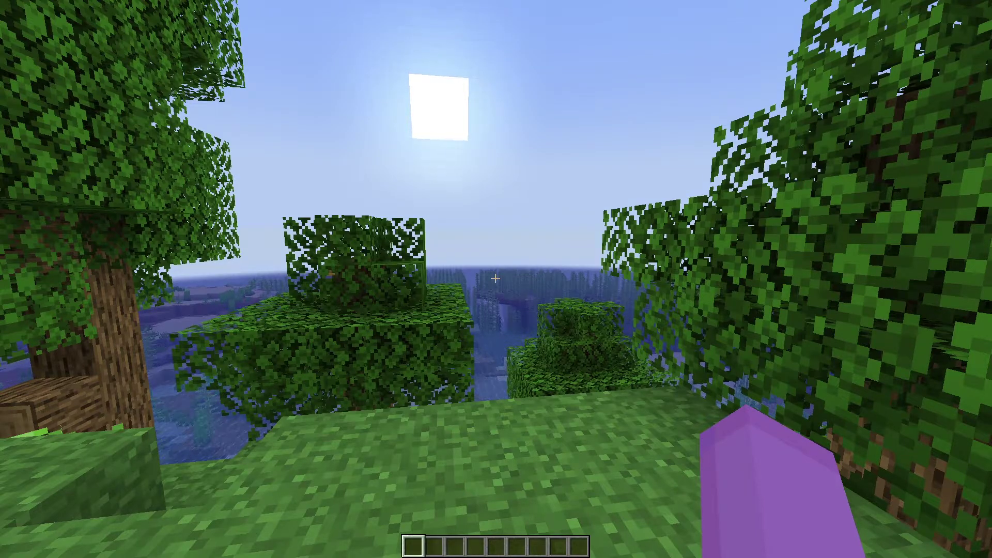
Ban the other player through LiteBans with reason 'hi'
key("slash")
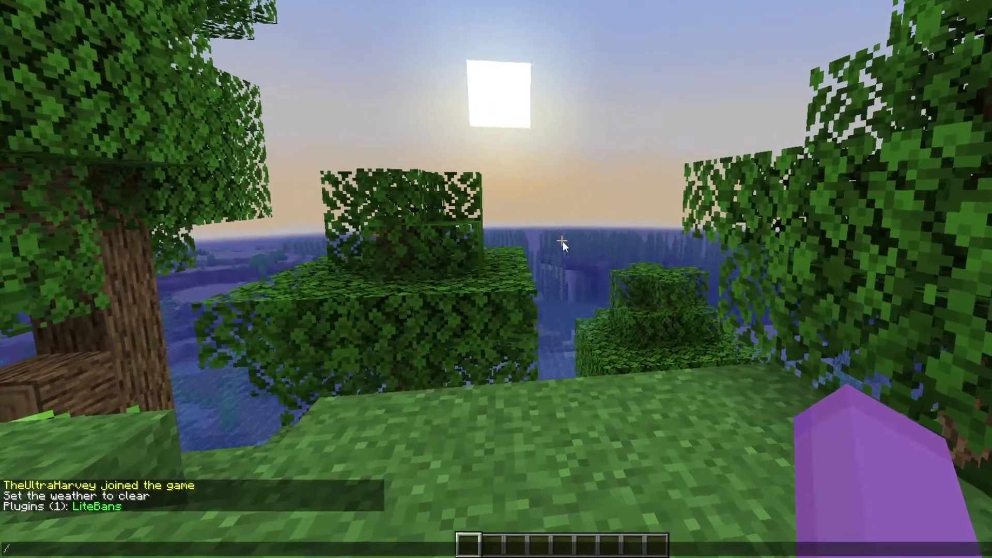
type("ban ")
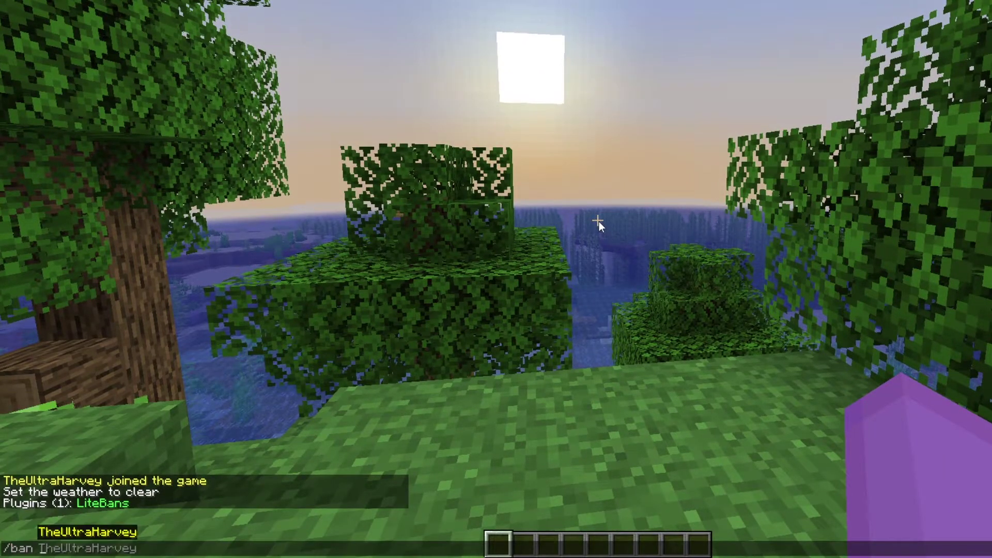
type("N")
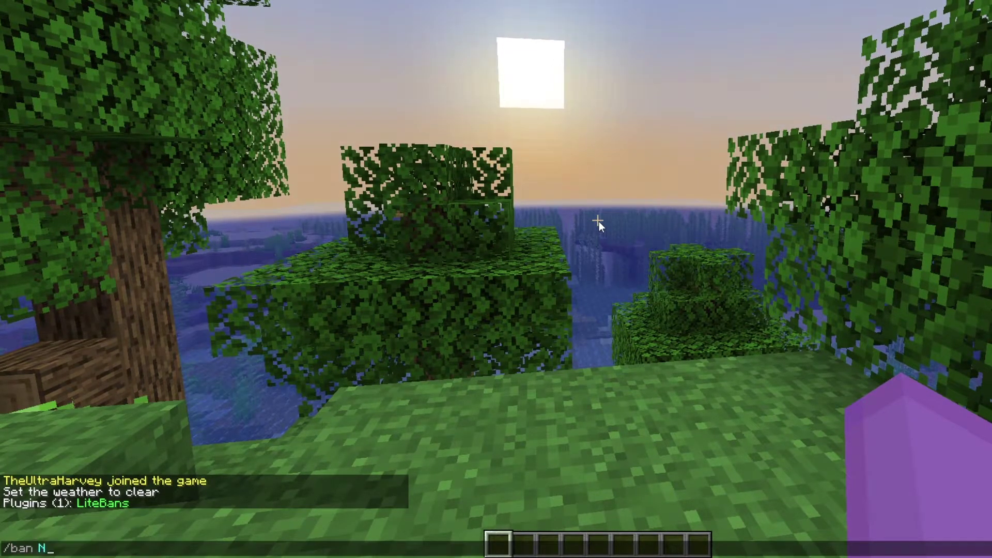
type("otch ")
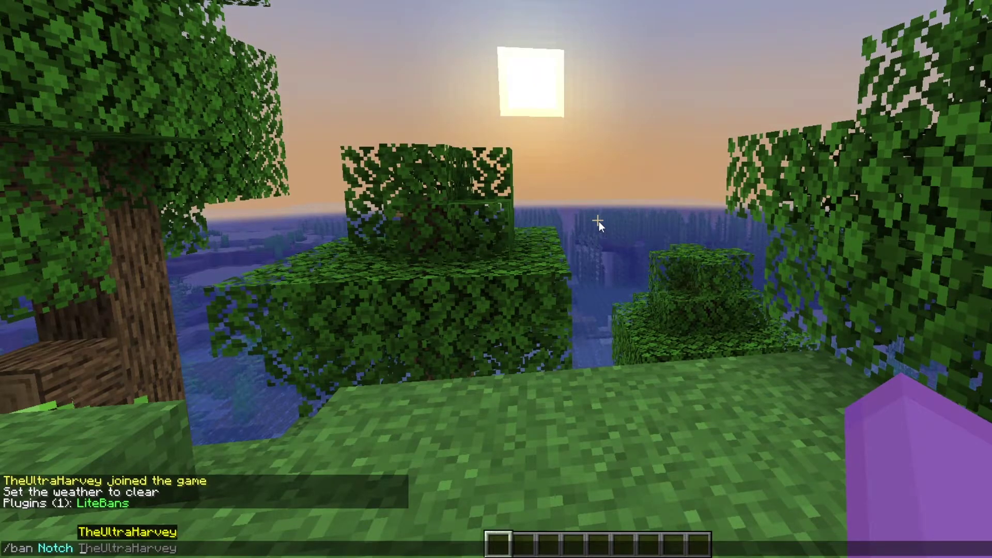
type("hi")
key("Return")
key("t")
key("Escape")
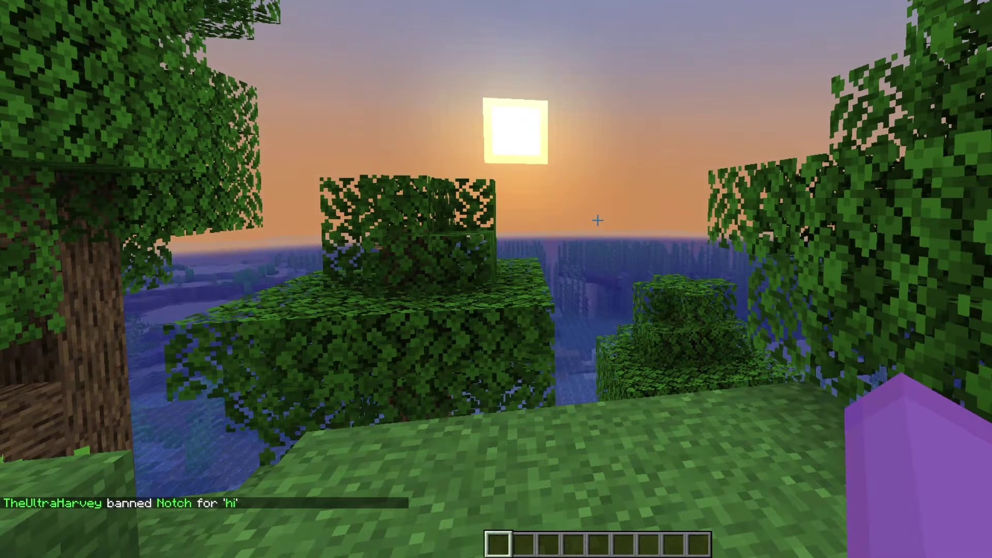
Reissue the same ban with -s appended so it silently replaces the earlier one
key("t")
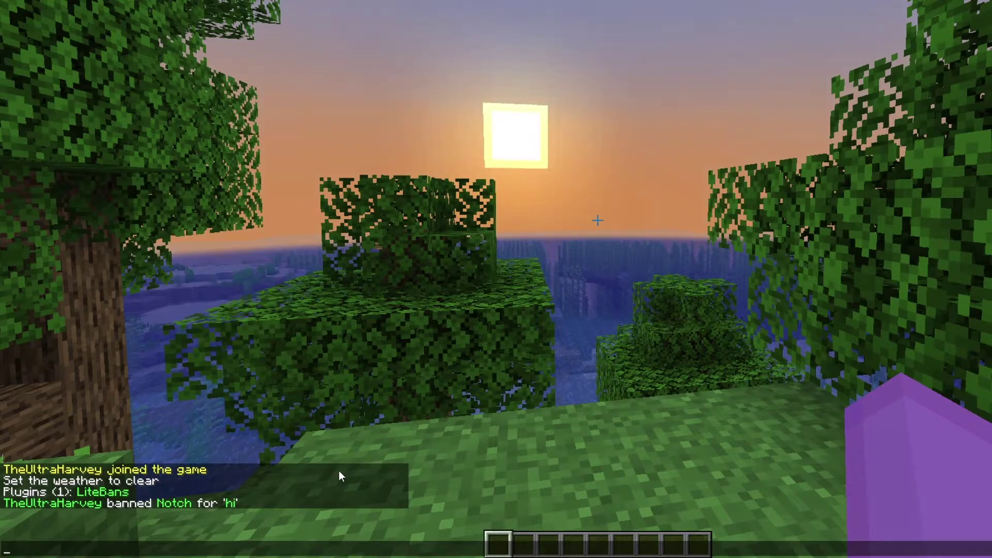
key("Up")
type("-s")
key("Return")
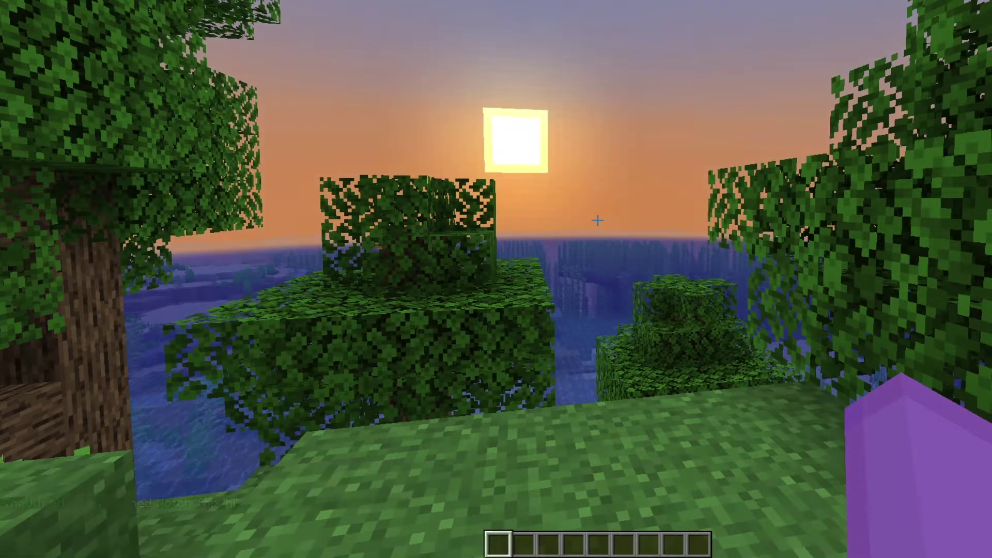
key("t")
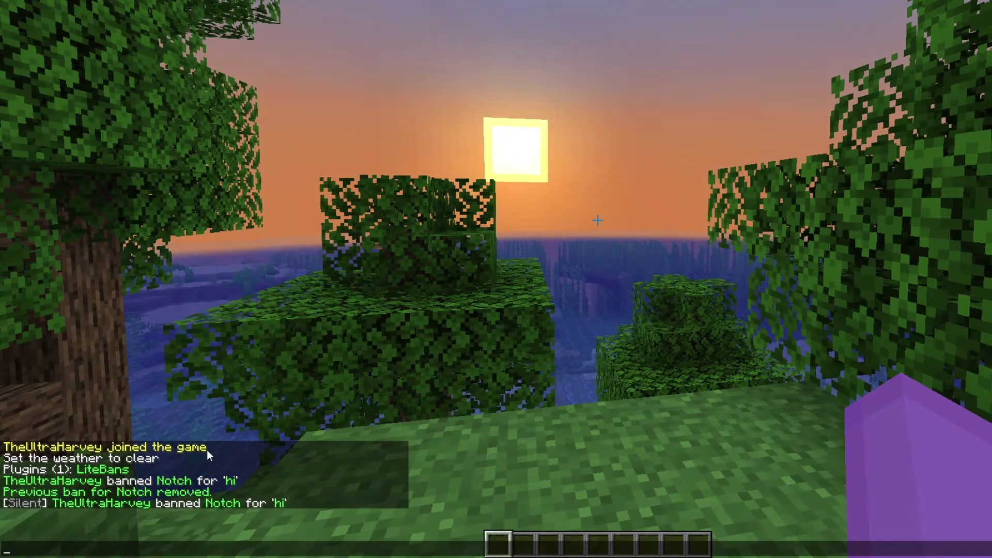
Disable server chat by running /mutechat
type("/mute")
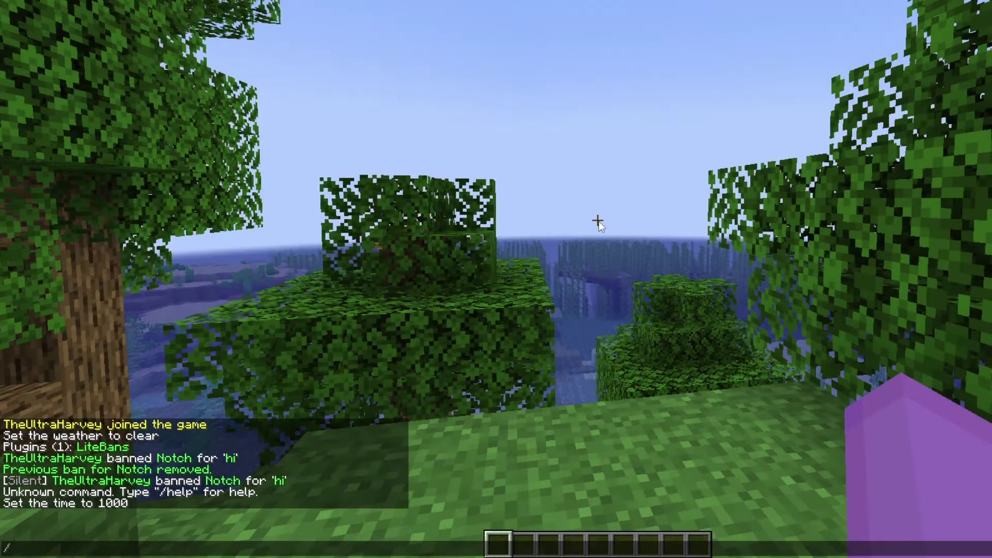
key("BackSpace")
key("Tab")
key("BackSpace")
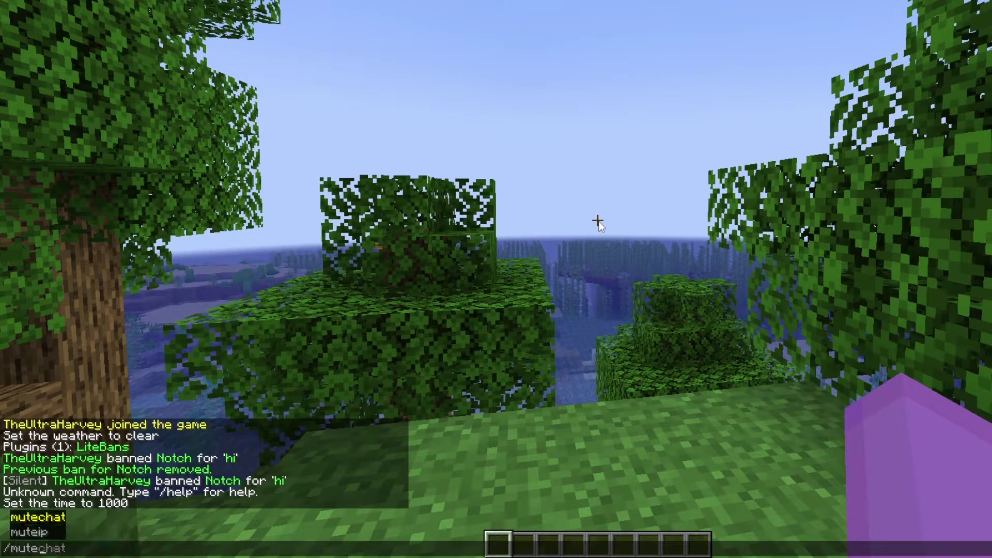
key("Tab")
key("Return")
Post the test message 'hi' in chat
key("t")
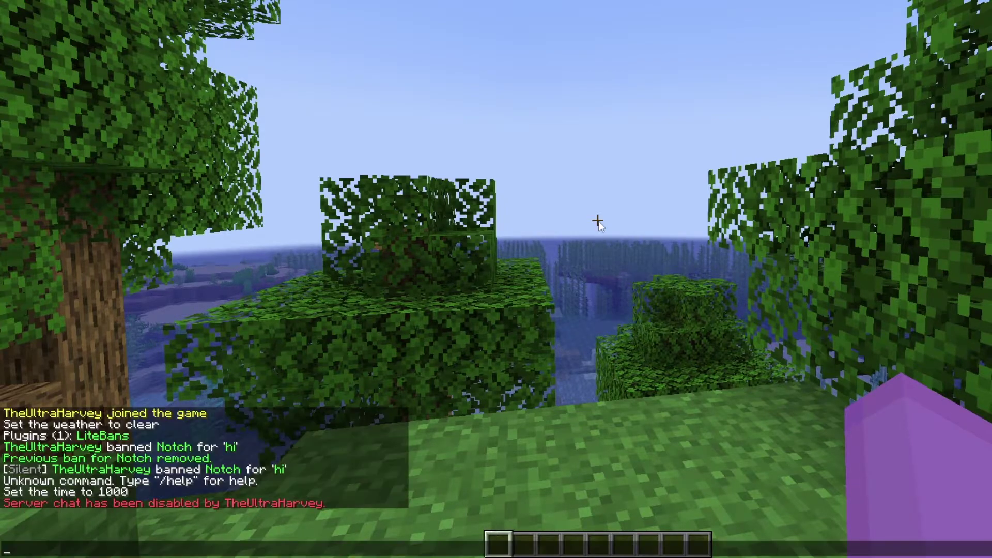
type("hi")
key("Return")
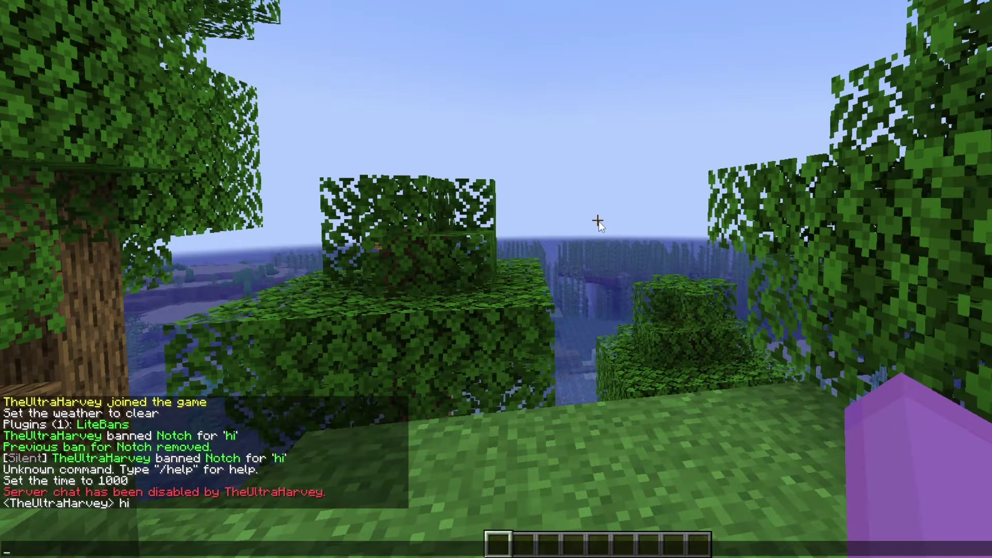
Re-enable server chat with /mutechat, then clear a half-typed /ipban command
type("/mutechat")
key("Return")
type("/ipban")
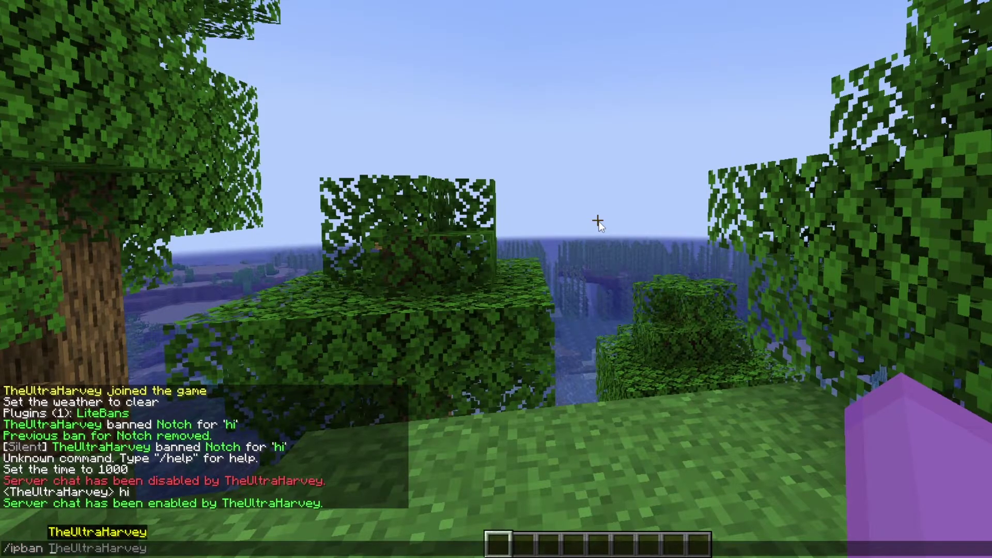
key("BackSpace")
key("BackSpace")
key("BackSpace")
key("BackSpace")
key("BackSpace")
key("BackSpace")
key("BackSpace")
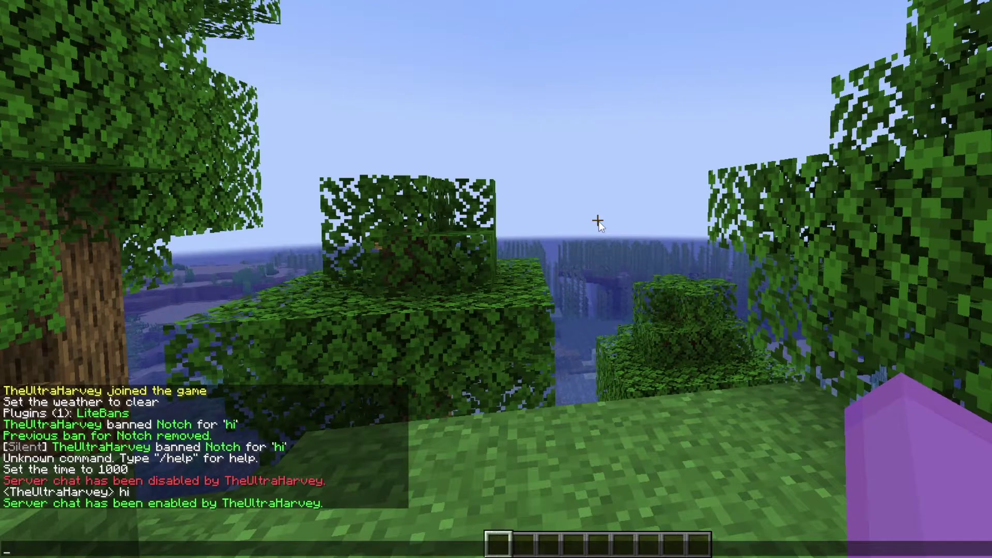
Run /dupeip on your own player name and read the Online, Offline and Banned lists
type("/")
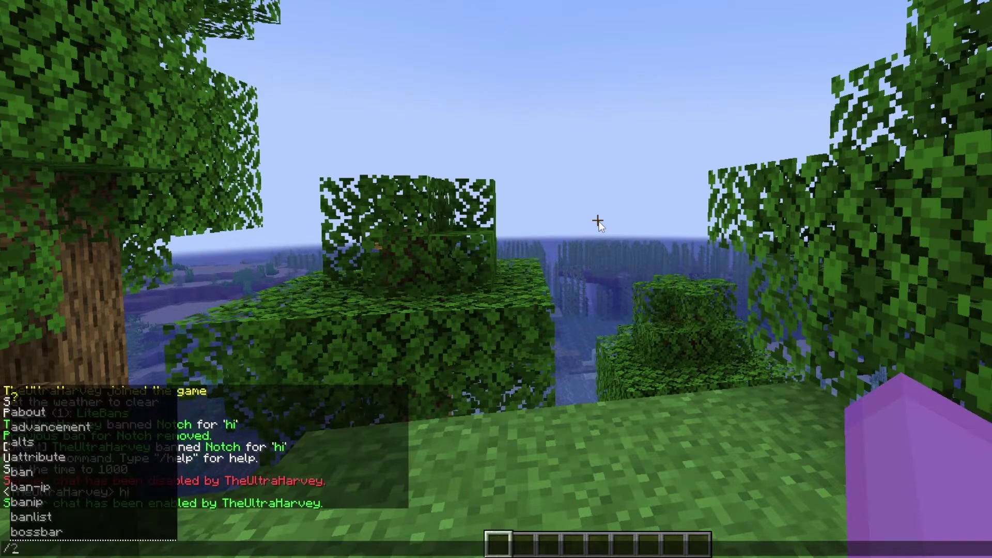
type("dupeip")
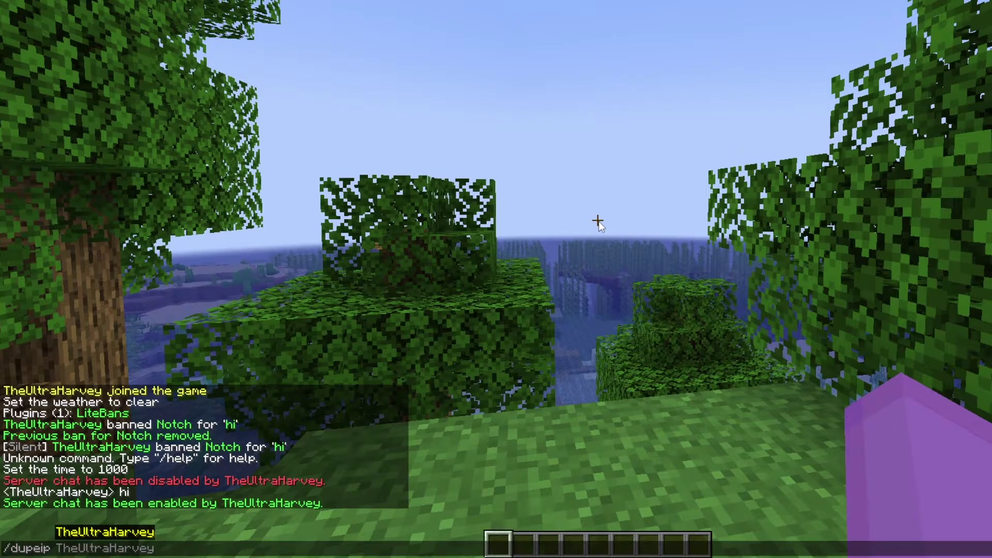
key("Tab")
key("Return")
key("t")
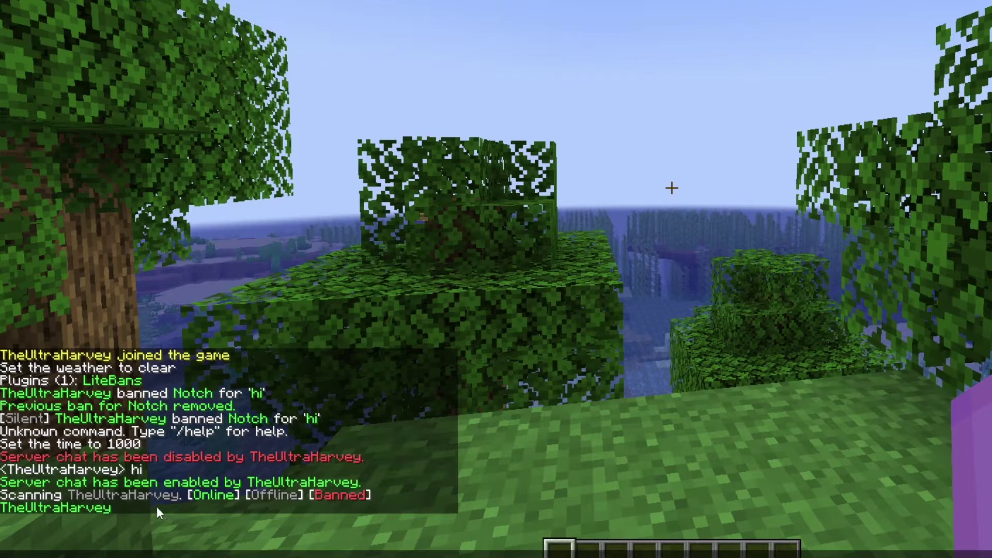
key("Escape")
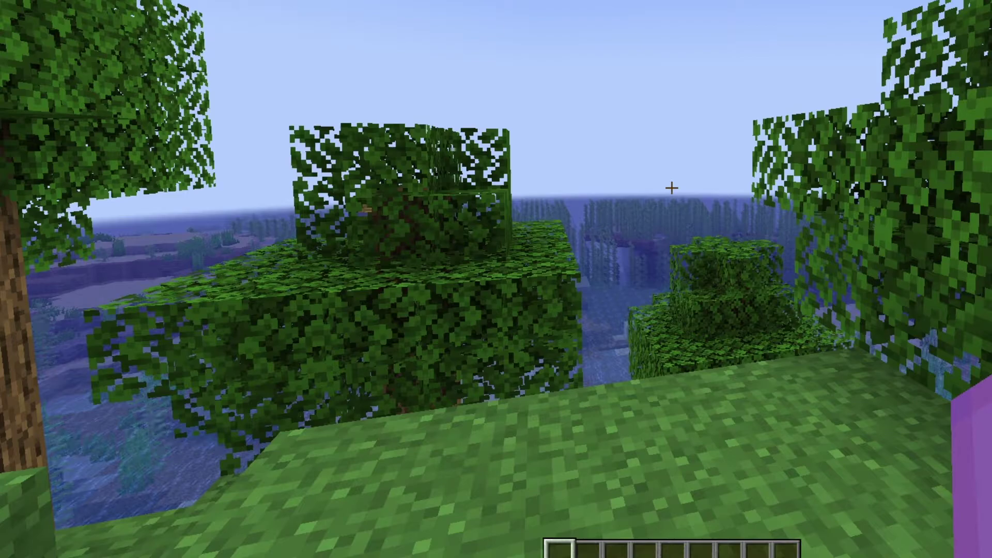
Run /staffhistory for your own player name to list punishments you issued
key("slash")
type("staffhist")
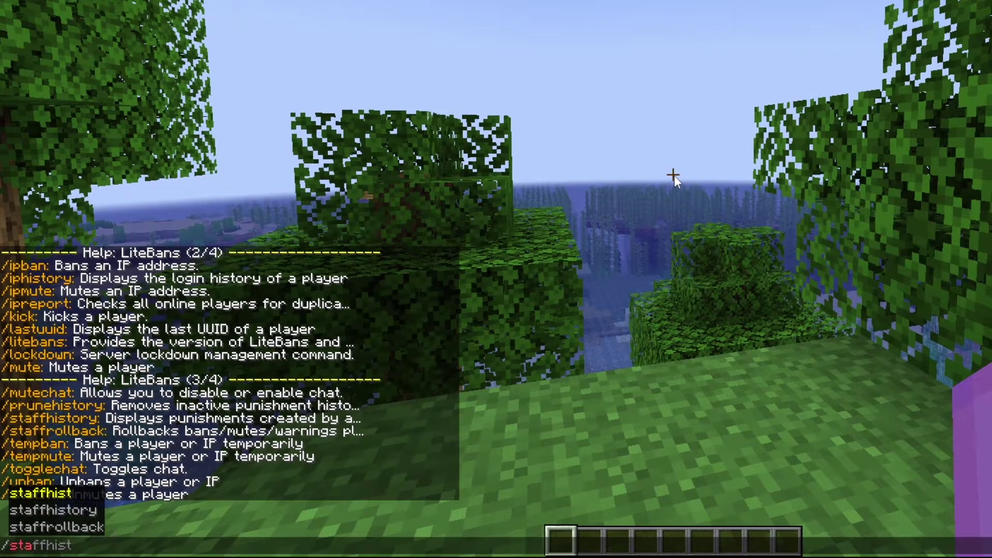
key("Tab")
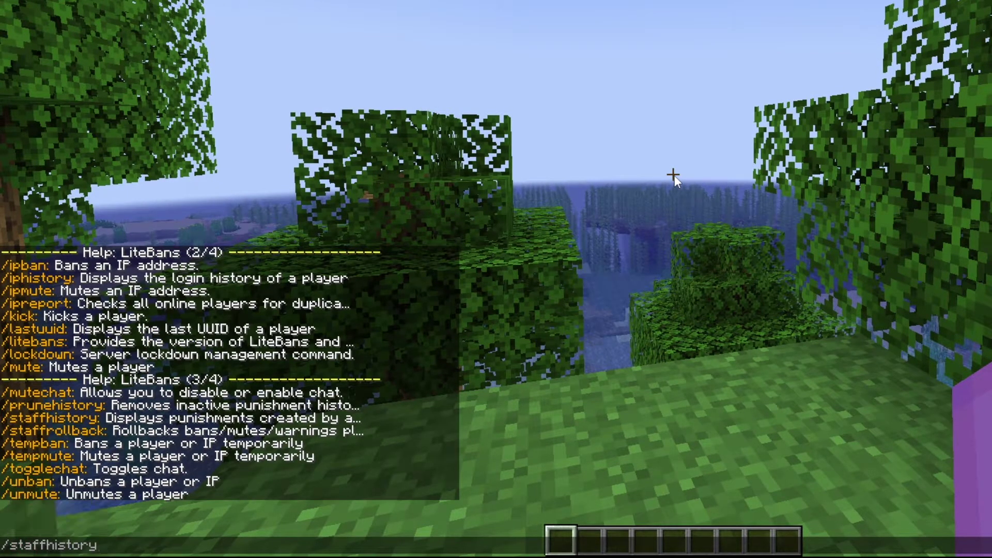
key("Tab")
key("Return")
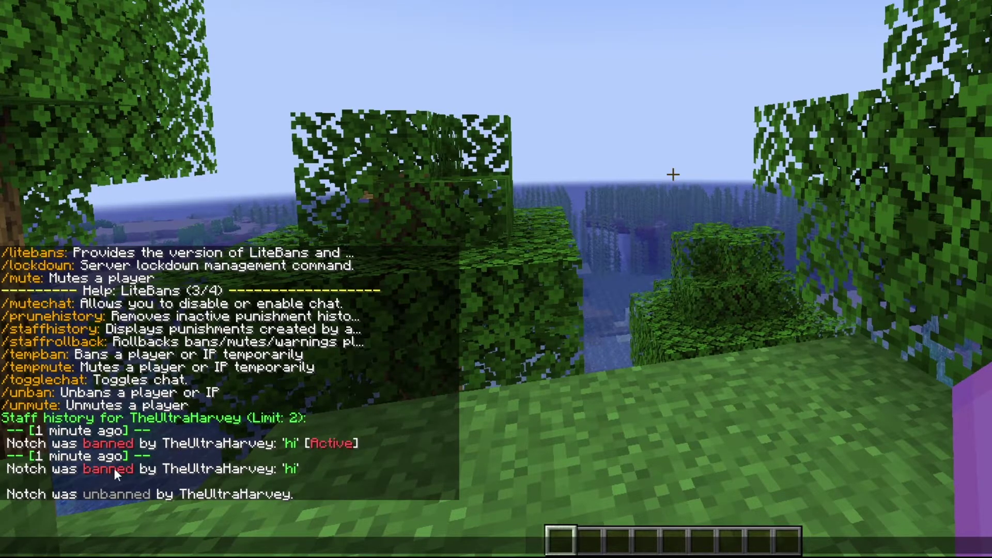
Show the banned player's punishment history with /history and reopen chat to read it
type("/histo")
type("Notch")
key("Return")
key("t")
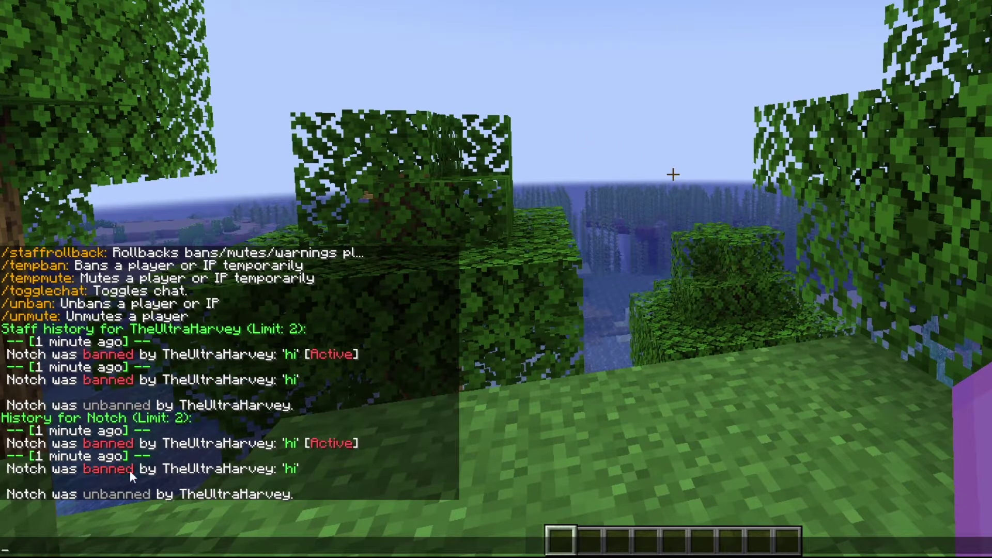
key("Up")
key("BackSpace")
key("BackSpace")
key("BackSpace")
key("BackSpace")
key("BackSpace")
key("BackSpace")
key("BackSpace")
key("BackSpace")
key("BackSpace")
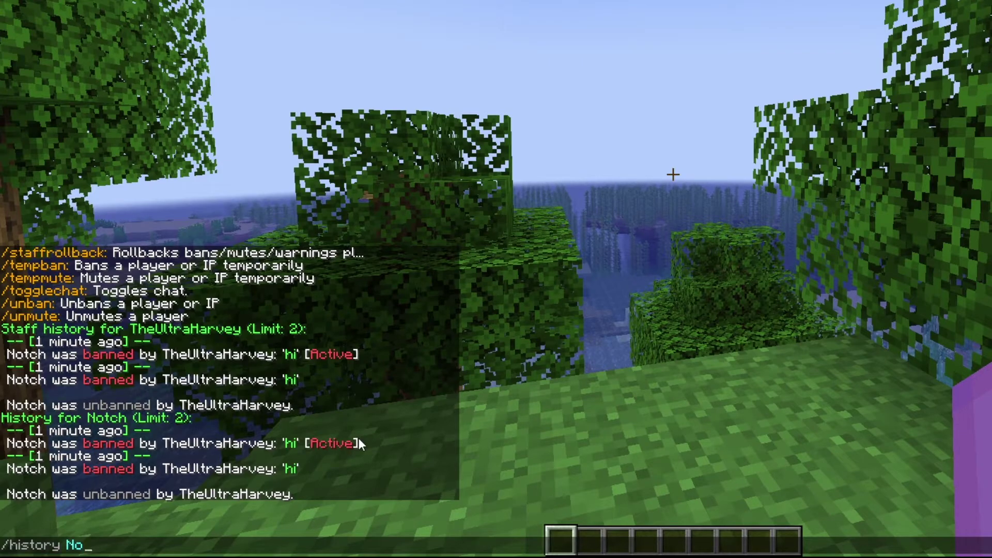
Edit the recalled command into /staffrollback, then close chat without running it
key("Left")
key("Left")
key("Left")
key("Left")
type("staff")
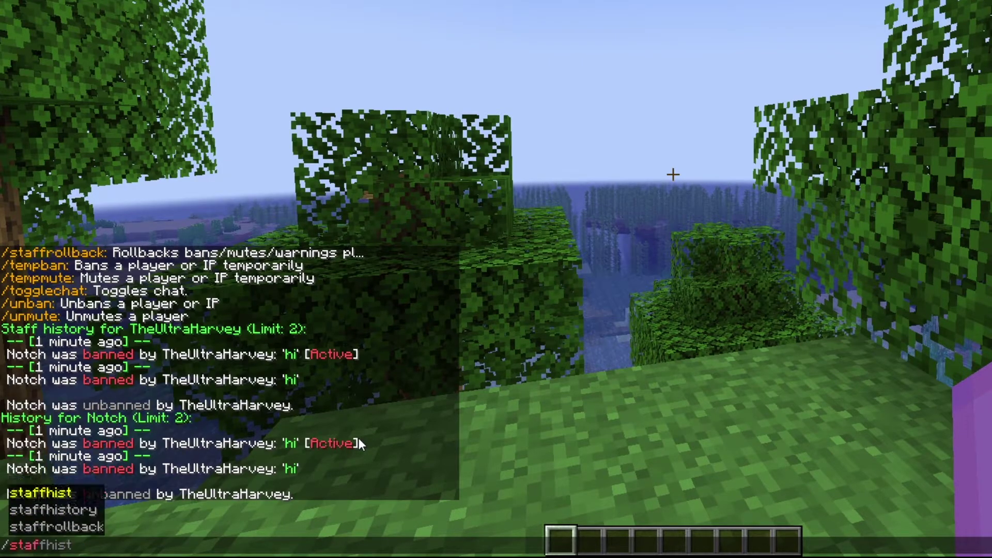
key("Tab")
key("Tab")
key("Tab")
key("Tab")
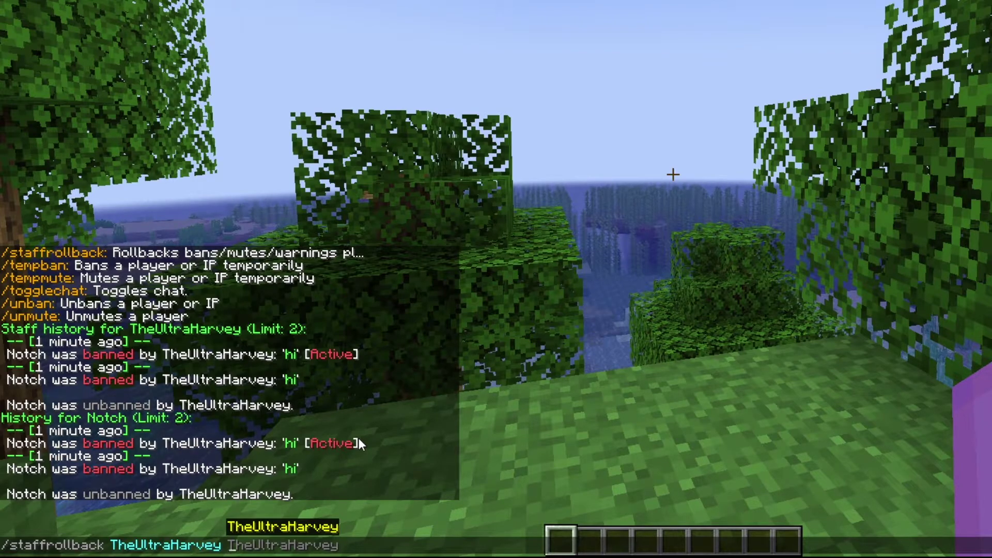
key("Escape")
key("Escape")
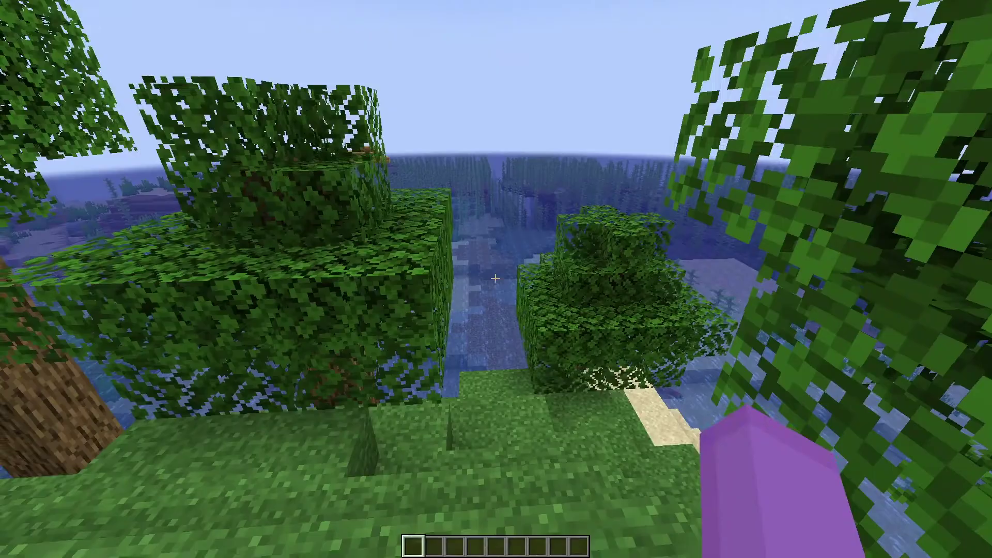
Reopen chat to display LiteBans help page 4/4 with the warn commands
key("t")
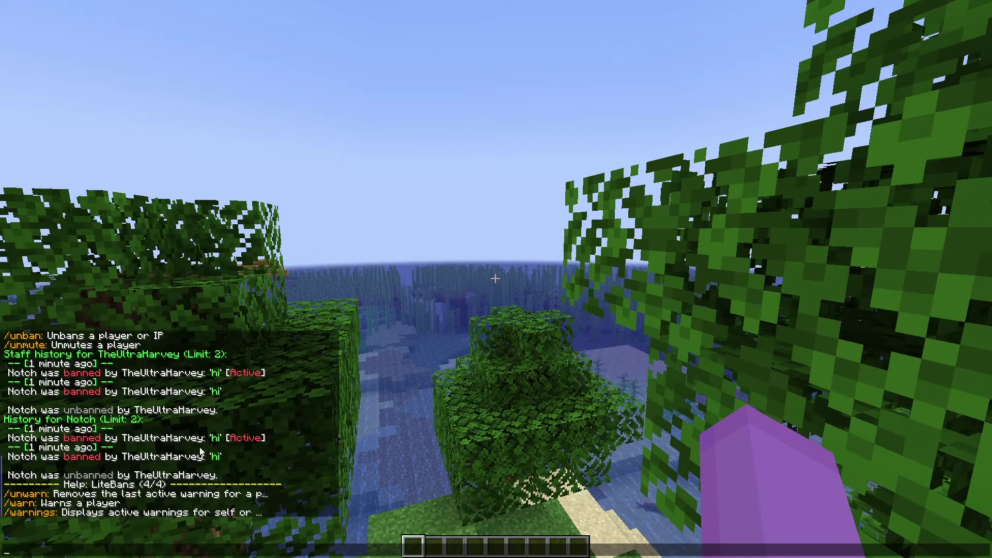